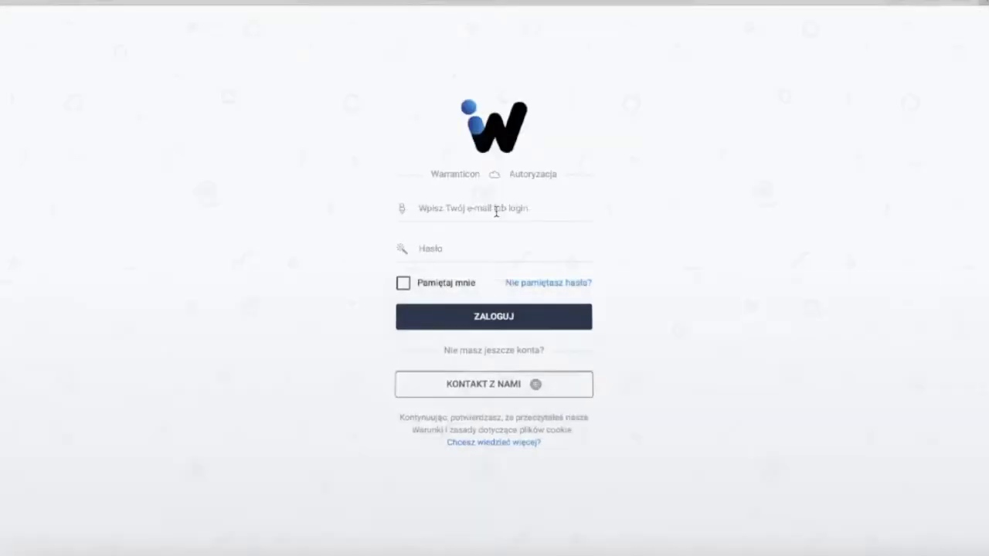
Log in to Warranticon with the account's login and password to reach the dashboard.
{"action": "left_click", "coordinate": [517, 209]}
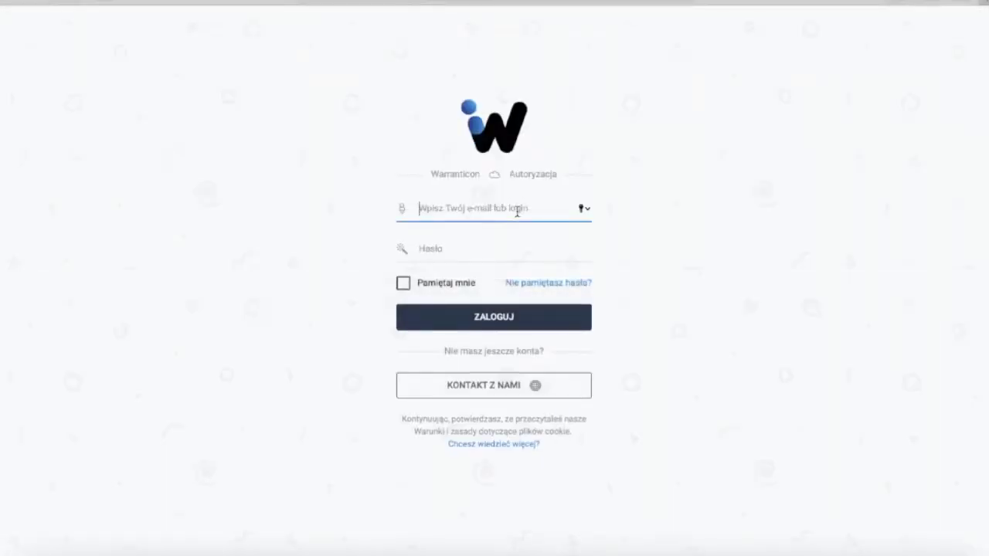
{"action": "key", "text": "Tab"}
{"action": "type", "text": "********"}
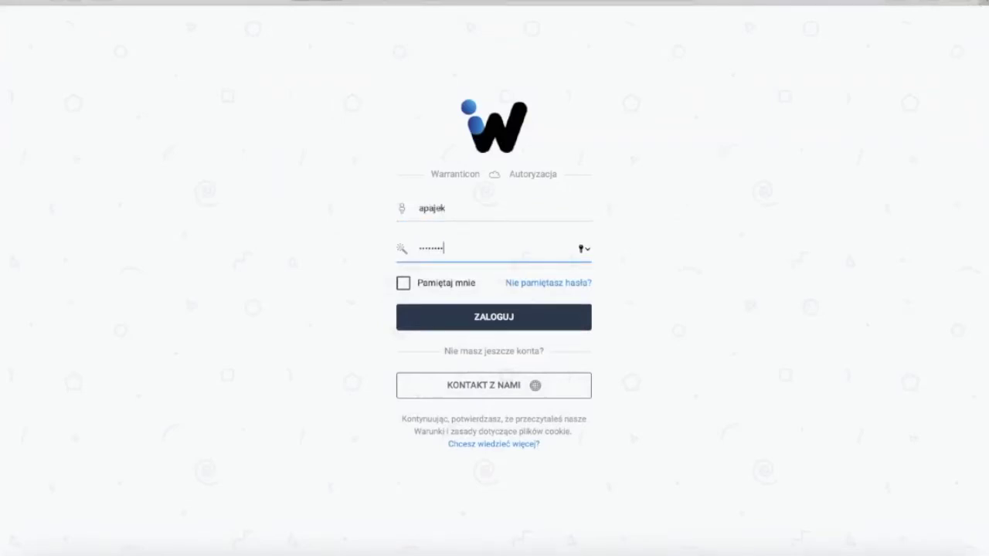
{"action": "key", "text": "Return"}
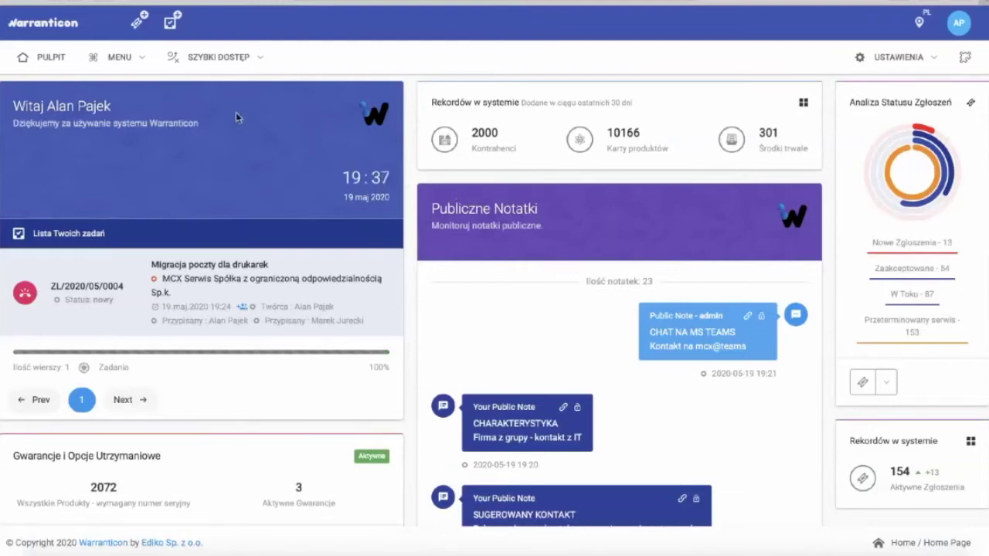
Browse the CRM submenus in the main menu, then open the PM › Wybrane Produkty favourites list.
{"action": "left_click", "coordinate": [124, 60]}
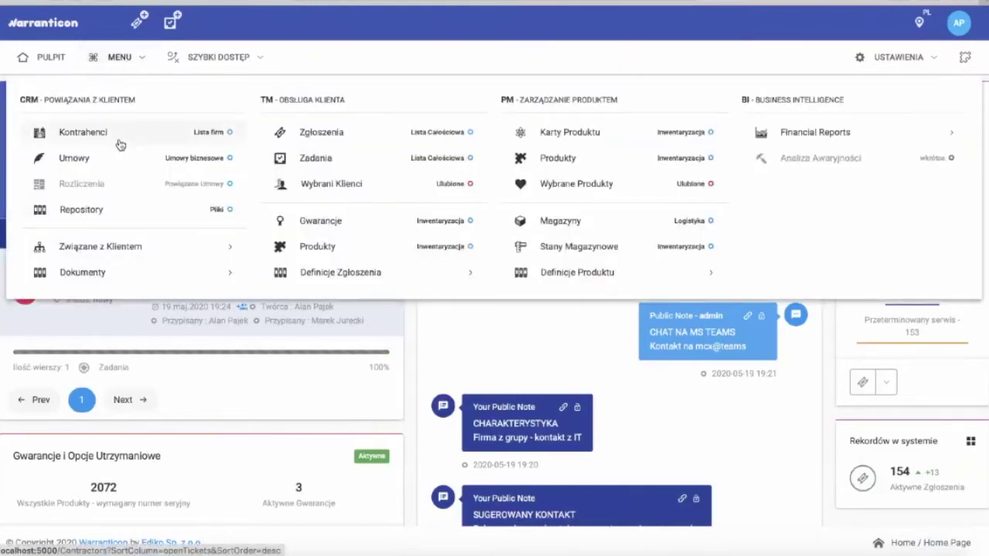
{"action": "left_click", "coordinate": [118, 251]}
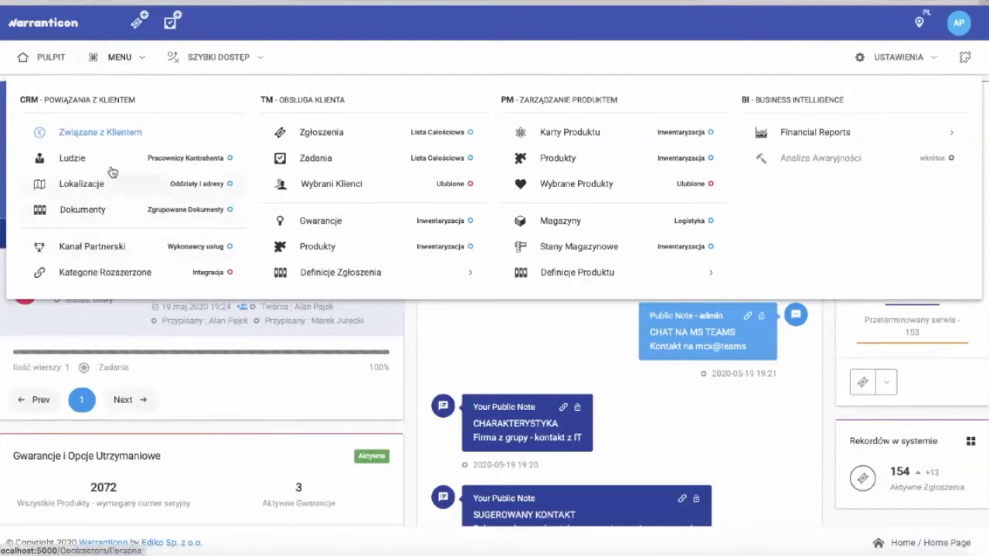
{"action": "left_click", "coordinate": [106, 132]}
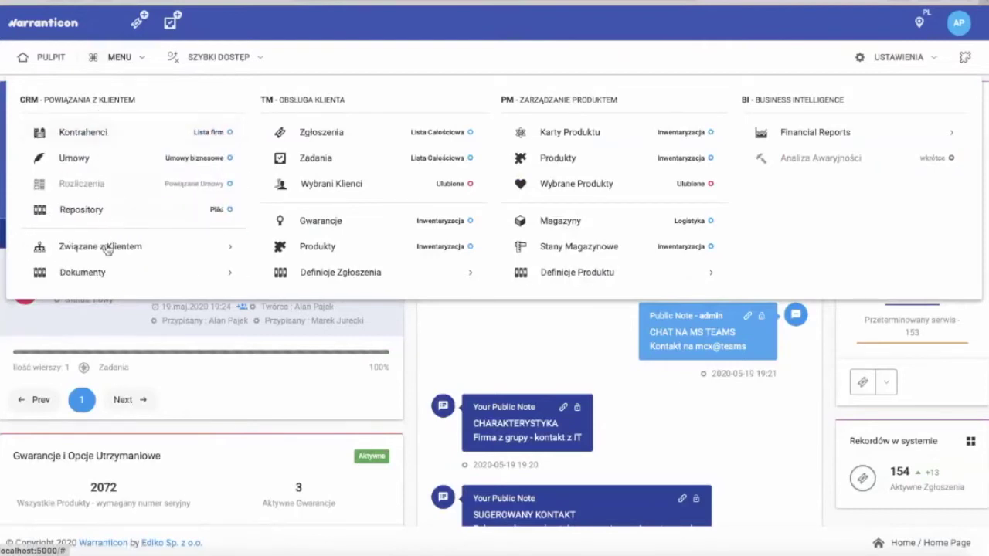
{"action": "left_click", "coordinate": [104, 272]}
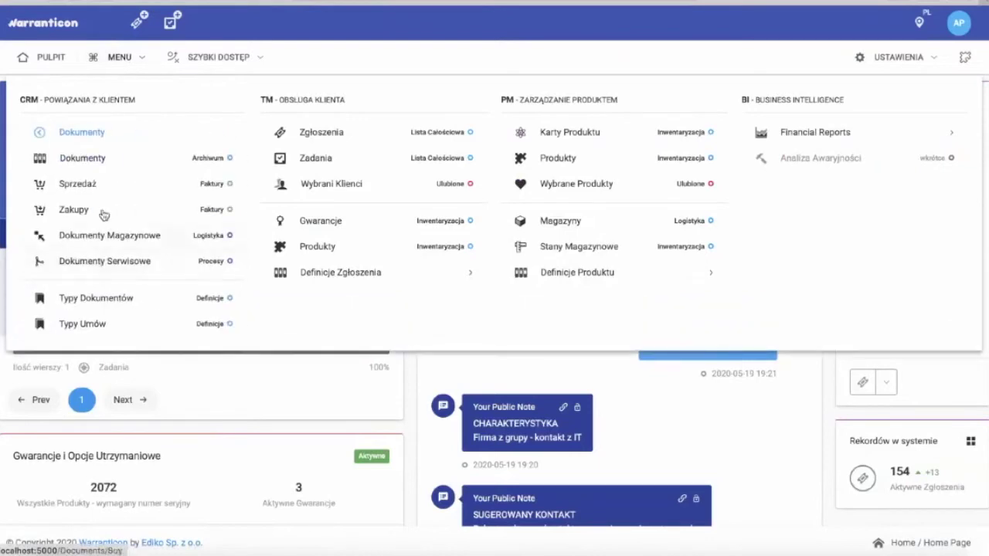
{"action": "left_click", "coordinate": [124, 133]}
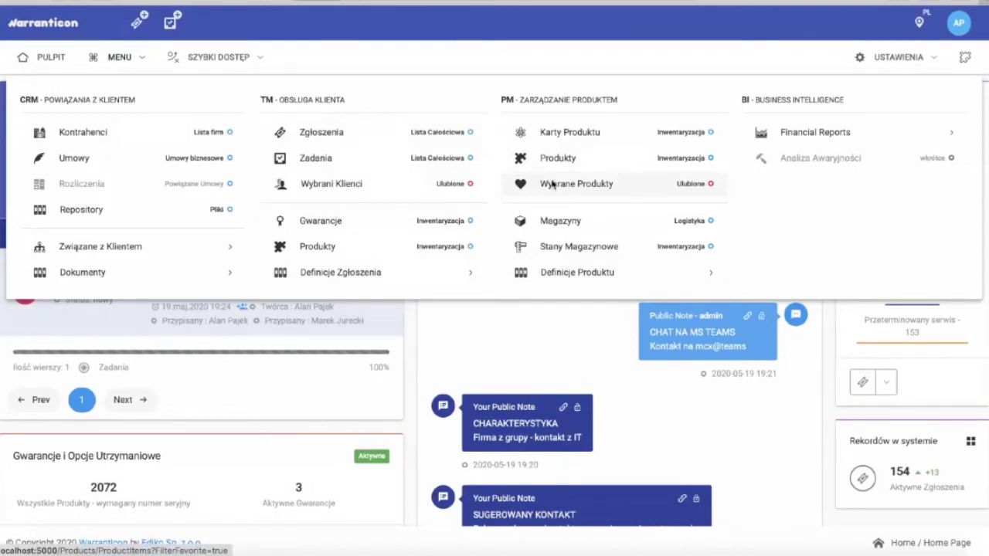
{"action": "left_click", "coordinate": [552, 184]}
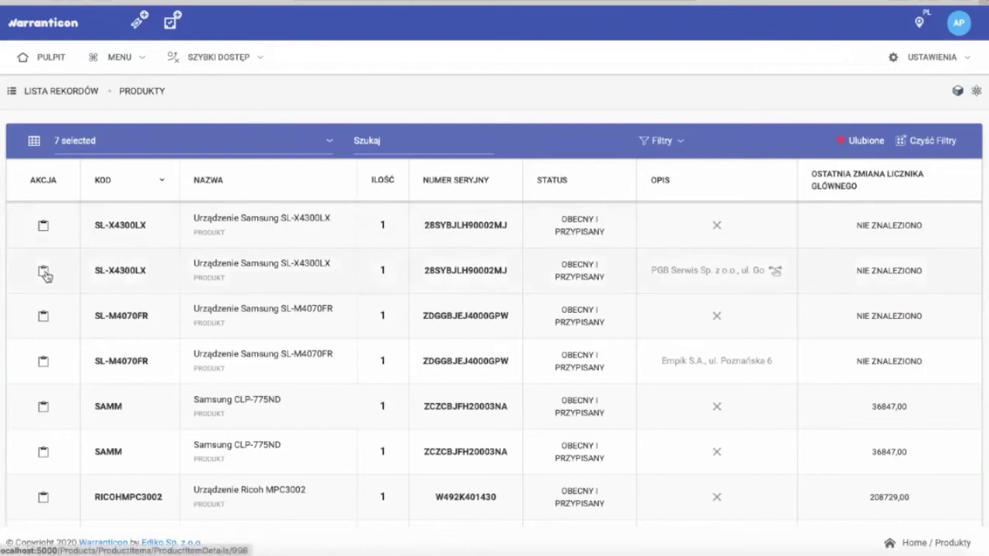
Start a new ticket for the Samsung SL-X4300LX found by pasting serial 28SYBJLH90002MJ.
{"action": "double_click", "coordinate": [444, 267]}
{"action": "right_click", "coordinate": [444, 268]}
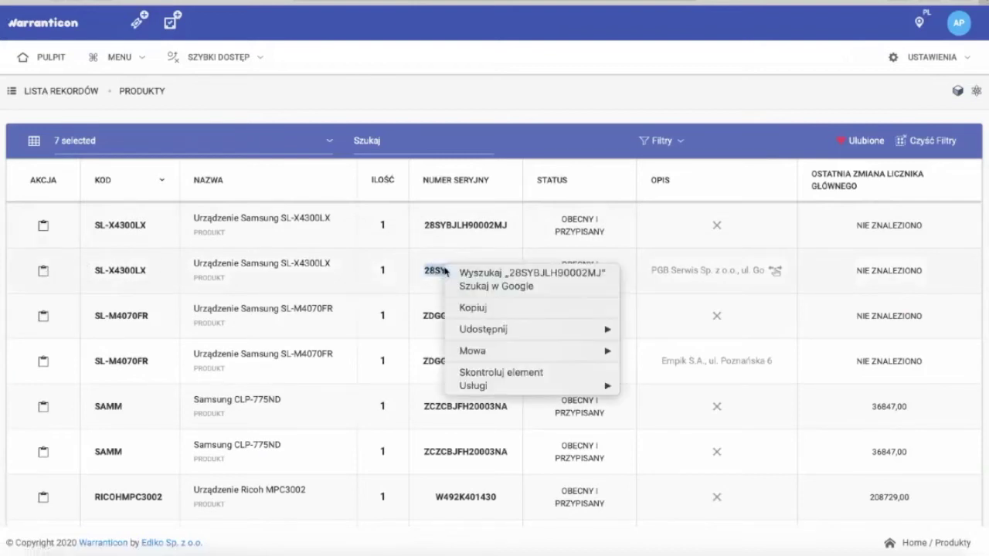
{"action": "left_click", "coordinate": [464, 308]}
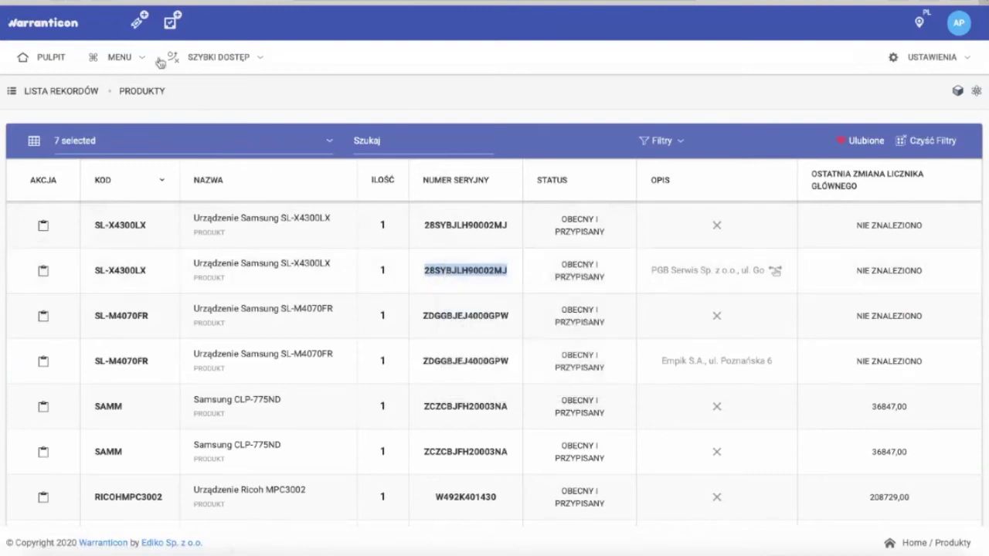
{"action": "left_click", "coordinate": [140, 21]}
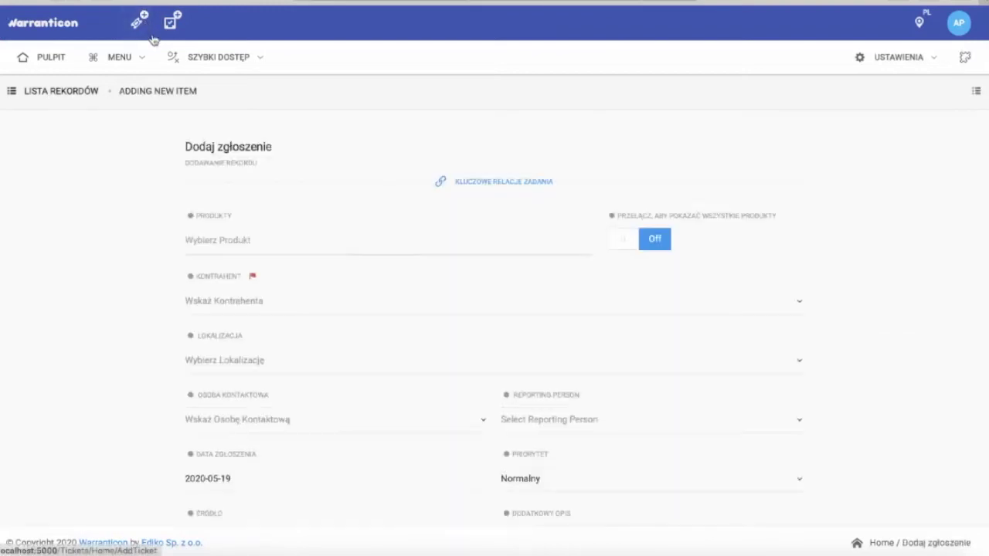
{"action": "right_click", "coordinate": [223, 243]}
{"action": "left_click", "coordinate": [246, 277]}
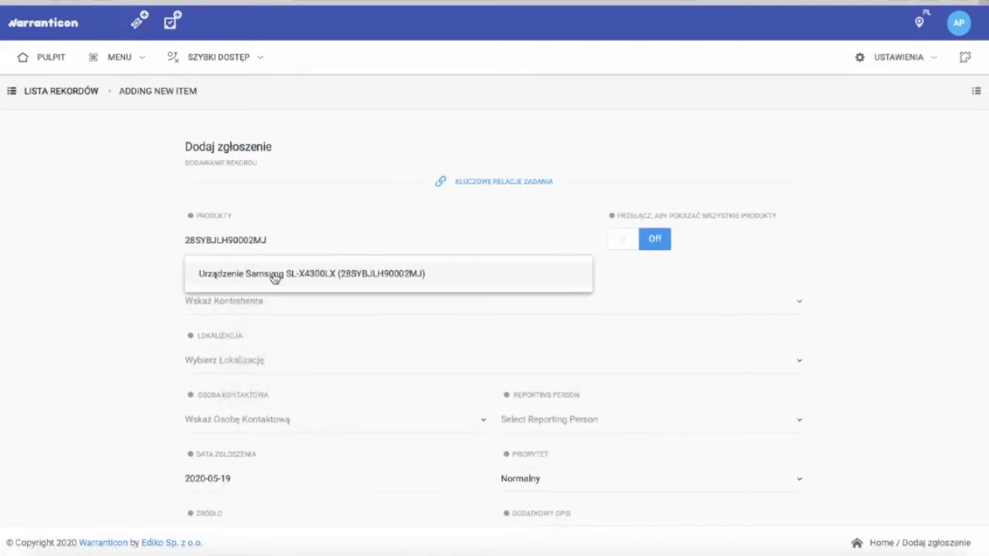
{"action": "left_click", "coordinate": [274, 276]}
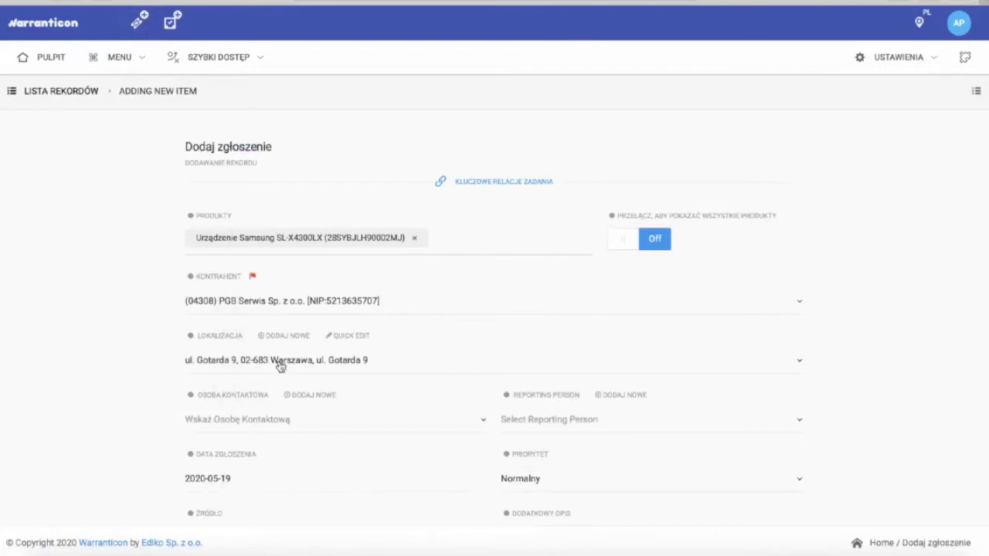
Set the same person as the ticket's contact person and reporting person.
{"action": "left_click", "coordinate": [282, 420]}
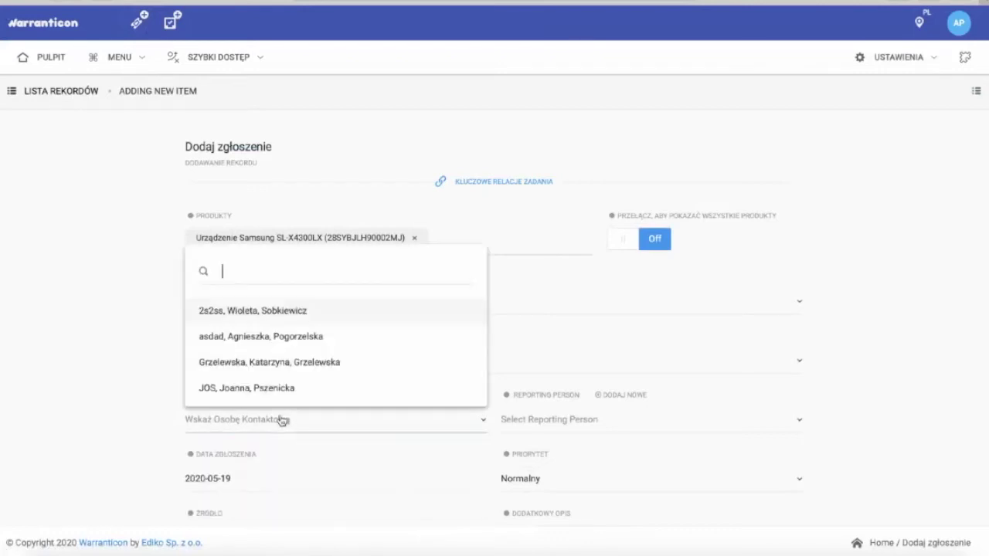
{"action": "left_click", "coordinate": [268, 365]}
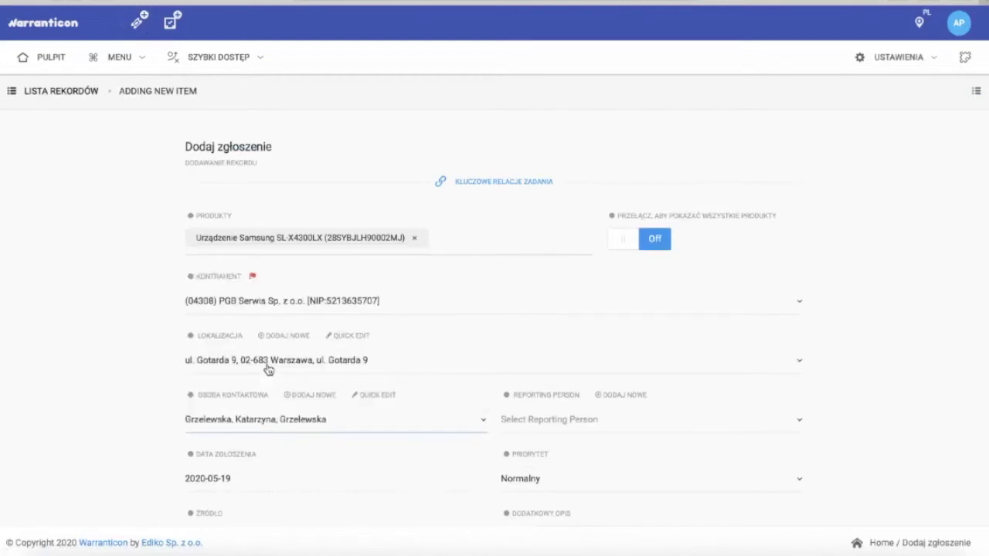
{"action": "left_click", "coordinate": [547, 418]}
{"action": "left_click", "coordinate": [547, 361]}
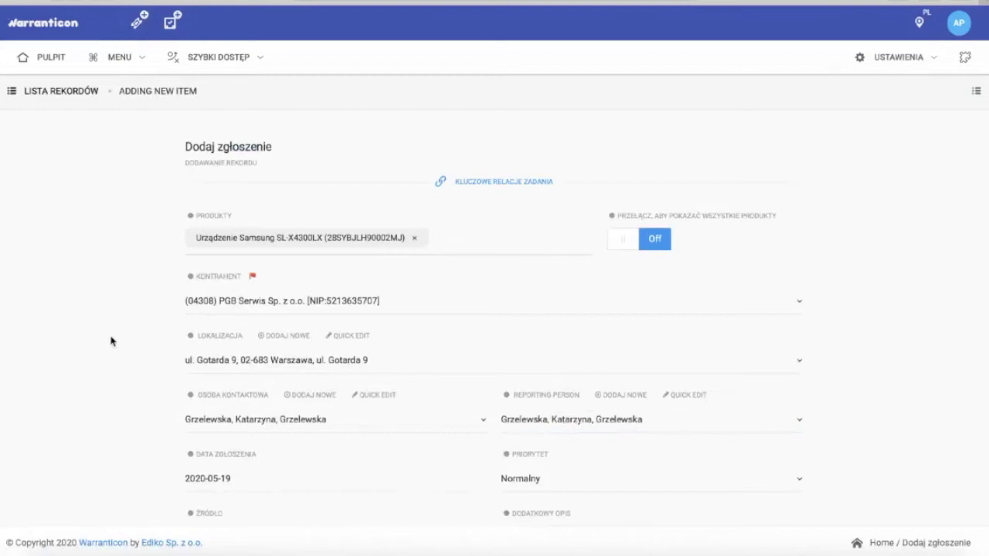
{"action": "scroll", "coordinate": [111, 340], "scroll_direction": "down", "scroll_amount": 3}
{"action": "scroll", "coordinate": [110, 341], "scroll_direction": "down", "scroll_amount": 1}
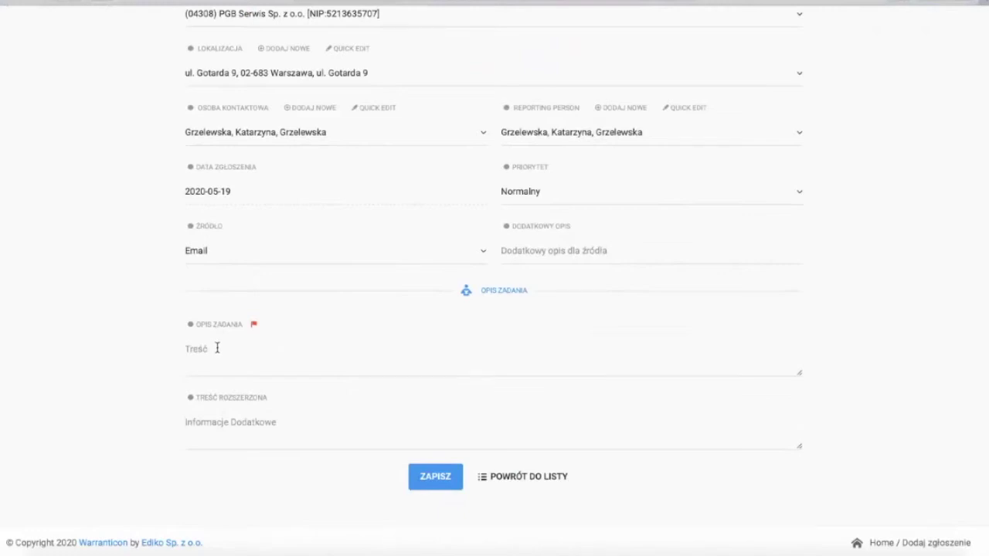
Set source Wizyta, describe it as 'Konieczne zmodyfikowanie aplikacji EMBEDED', and save the ticket.
{"action": "left_click", "coordinate": [203, 251]}
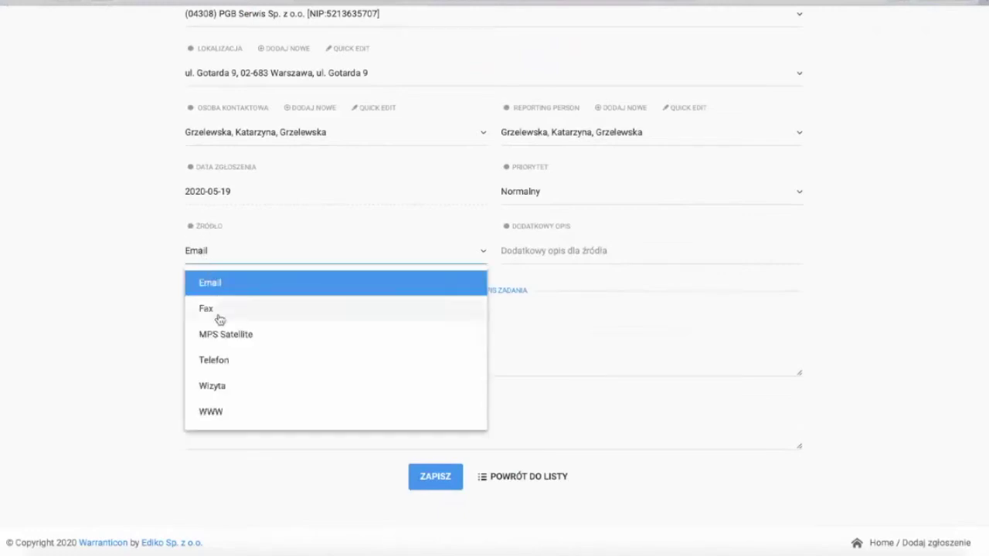
{"action": "left_click", "coordinate": [219, 386]}
{"action": "left_click", "coordinate": [219, 363]}
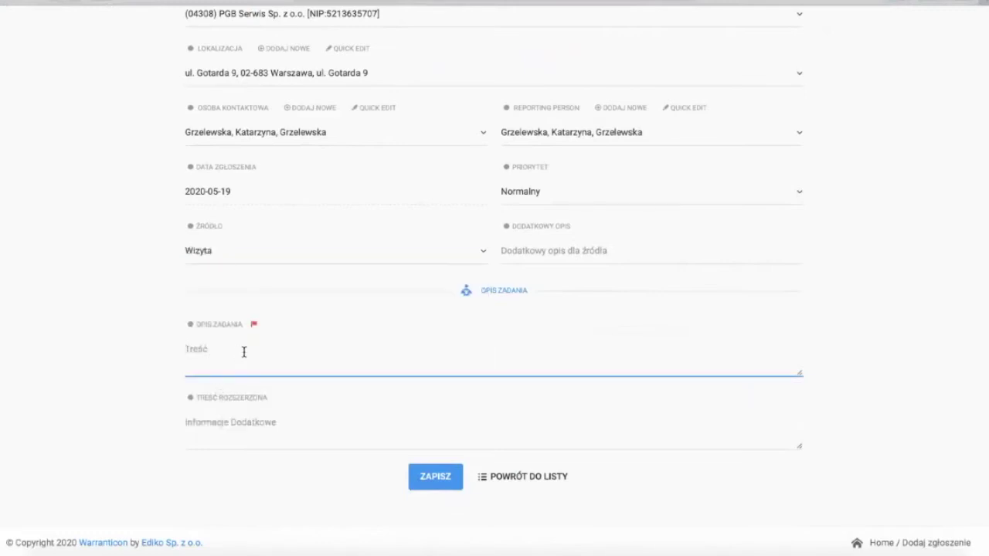
{"action": "type", "text": "Konieczne zmodyfikowanie aplikacji"}
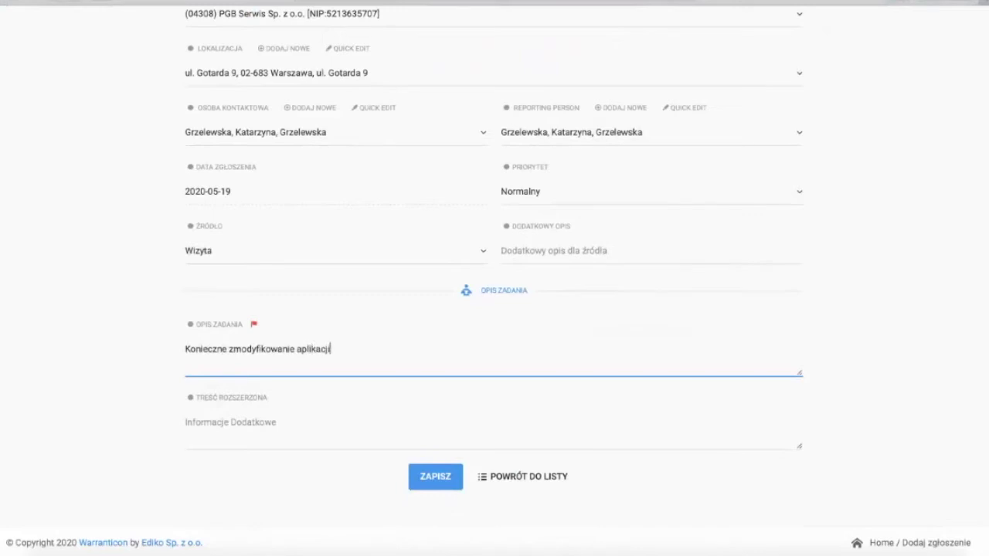
{"action": "type", "text": " EMBEDED"}
{"action": "left_click", "coordinate": [425, 475]}
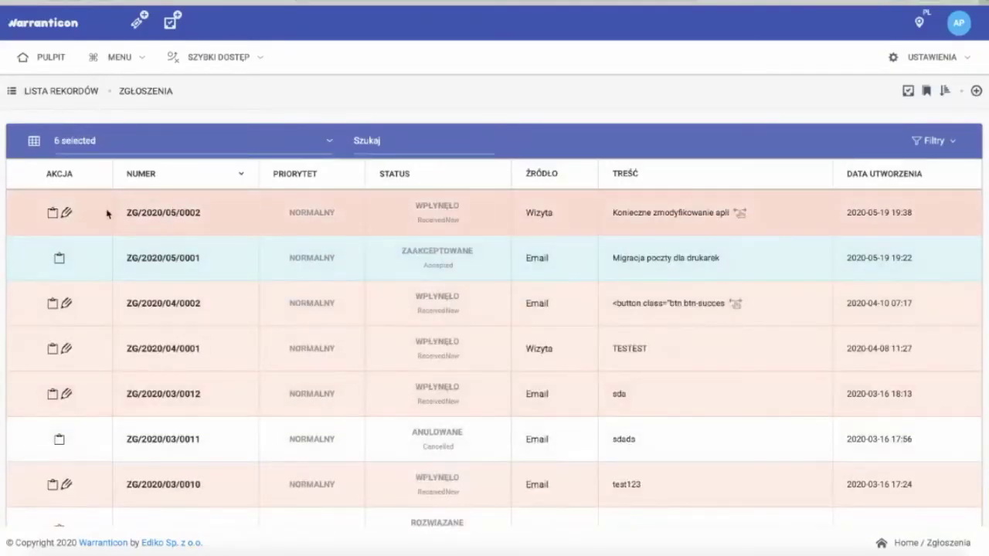
Open ticket ZG/2020/05/0002 and accept it, changing its status to Zaakceptowane.
{"action": "left_click", "coordinate": [54, 215]}
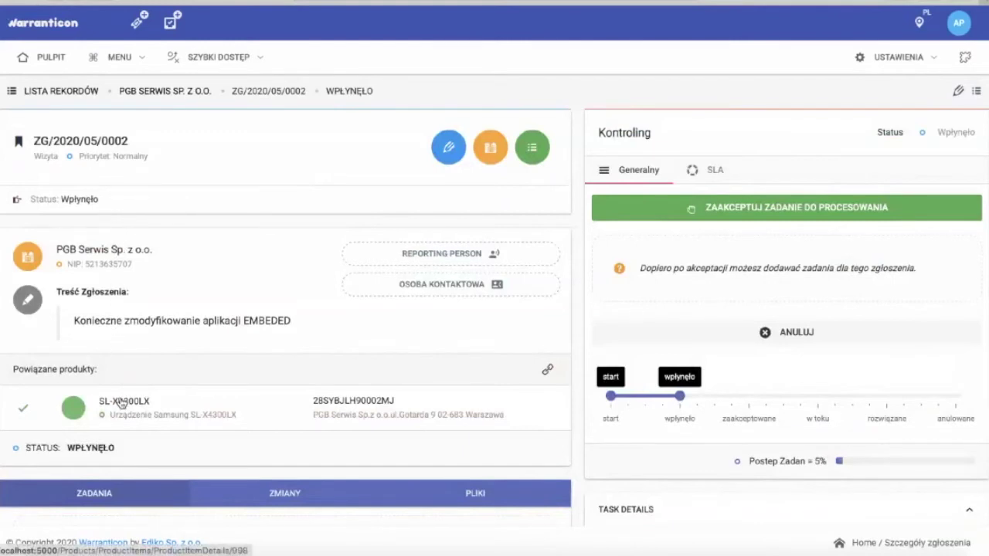
{"action": "scroll", "coordinate": [122, 404], "scroll_direction": "down", "scroll_amount": 3}
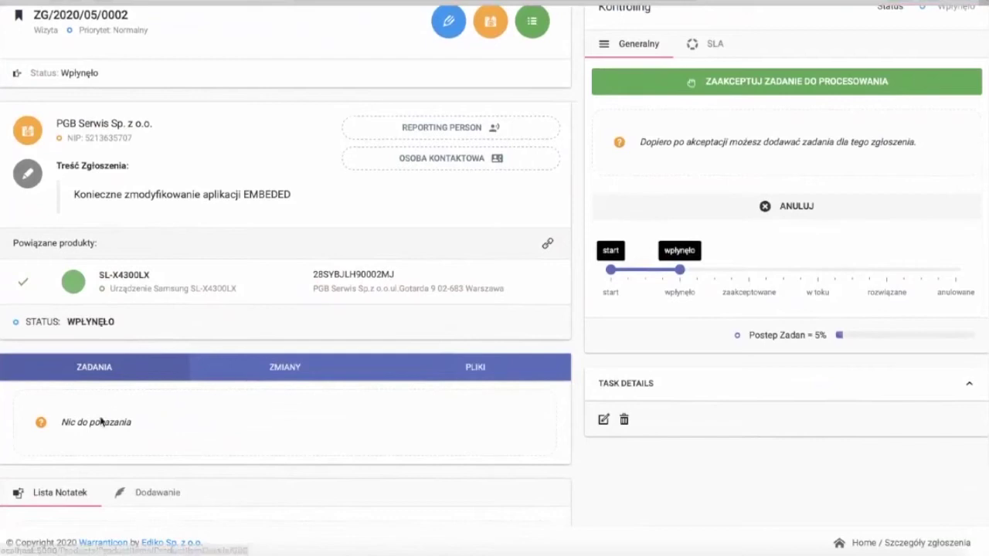
{"action": "scroll", "coordinate": [191, 420], "scroll_direction": "up", "scroll_amount": 3}
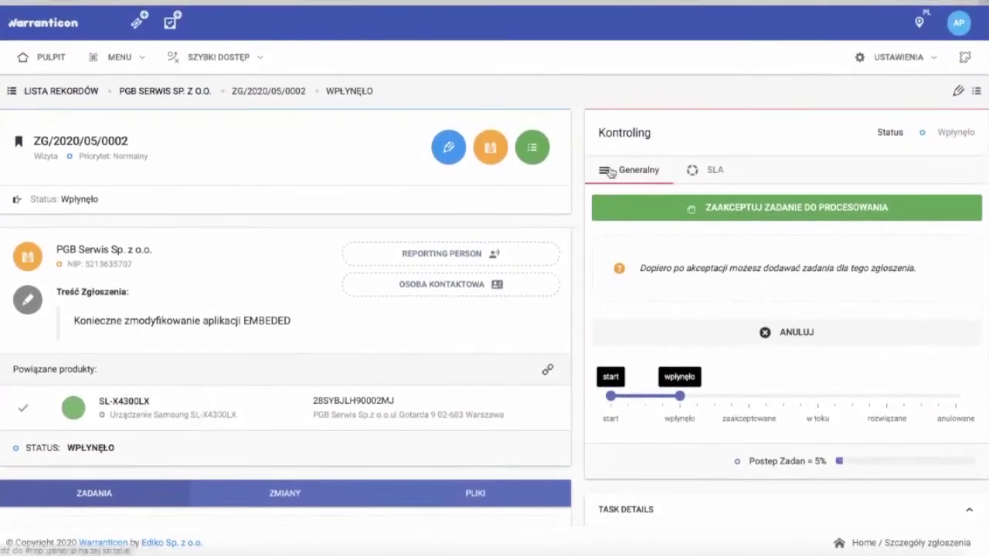
{"action": "left_click", "coordinate": [666, 215]}
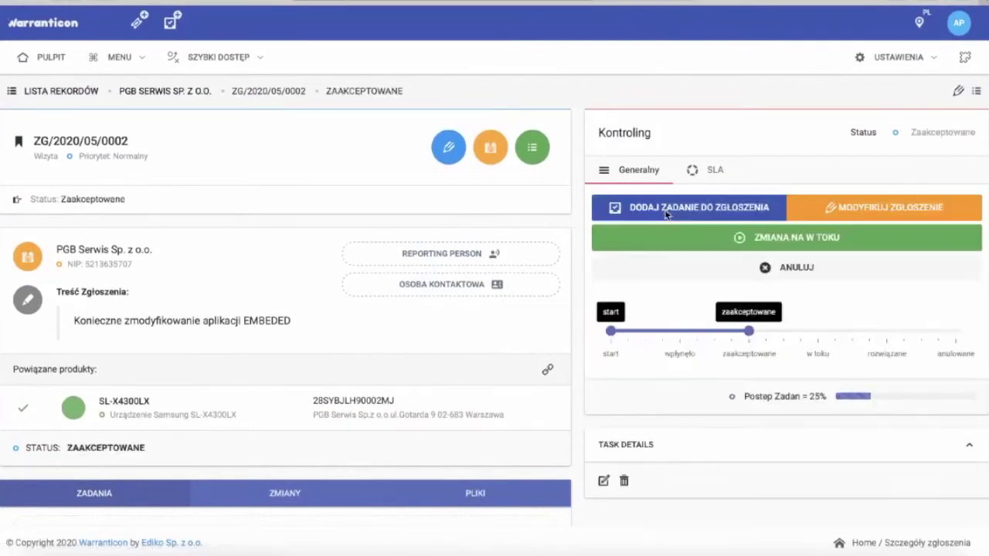
Add a paid task to the ticket, type Interwencja powdrożeniowa, category ZLECENIE WDROŻENIOWE.
{"action": "left_click", "coordinate": [672, 209]}
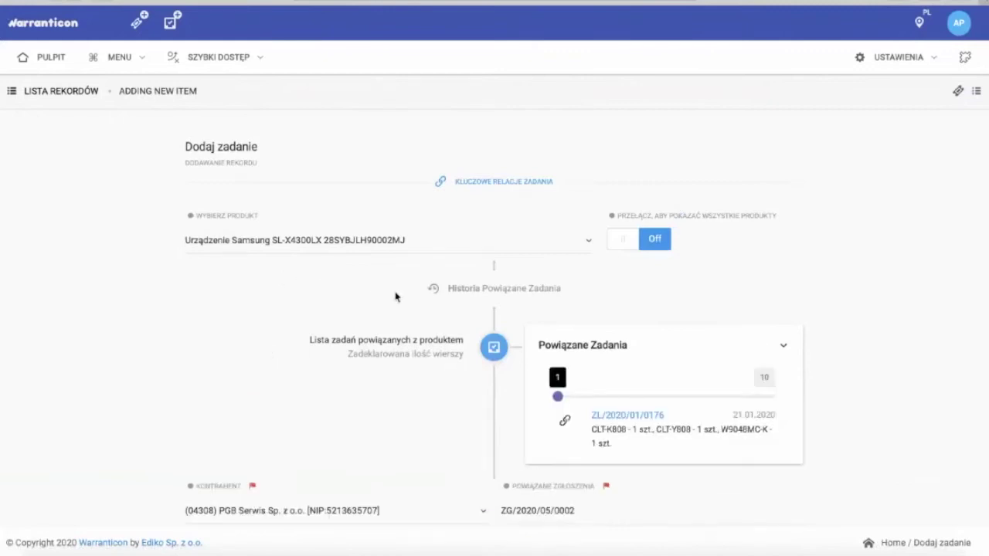
{"action": "left_click_drag", "start_coordinate": [557, 397], "coordinate": [646, 401]}
{"action": "left_click_drag", "start_coordinate": [654, 402], "coordinate": [550, 395]}
{"action": "scroll", "coordinate": [430, 399], "scroll_direction": "down", "scroll_amount": 5}
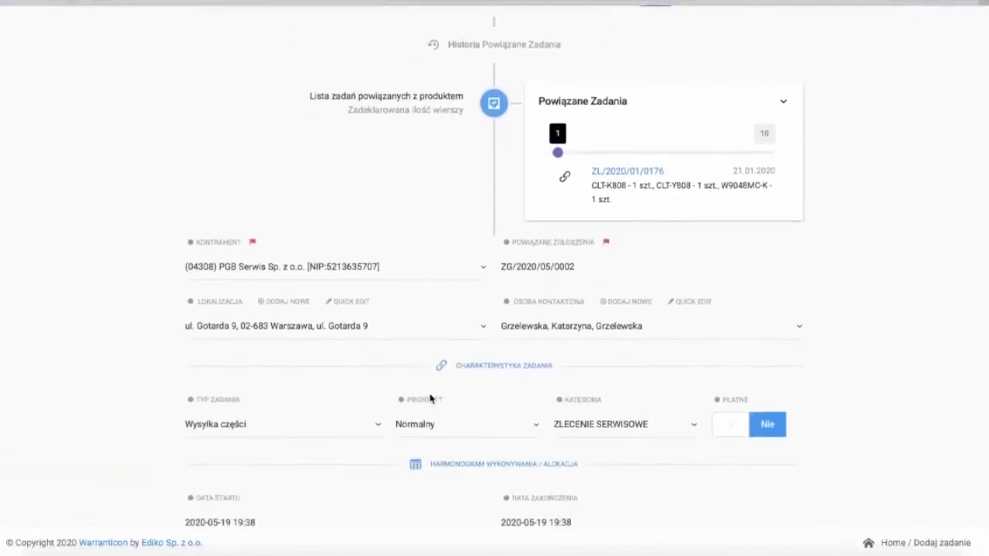
{"action": "scroll", "coordinate": [431, 398], "scroll_direction": "down", "scroll_amount": 2}
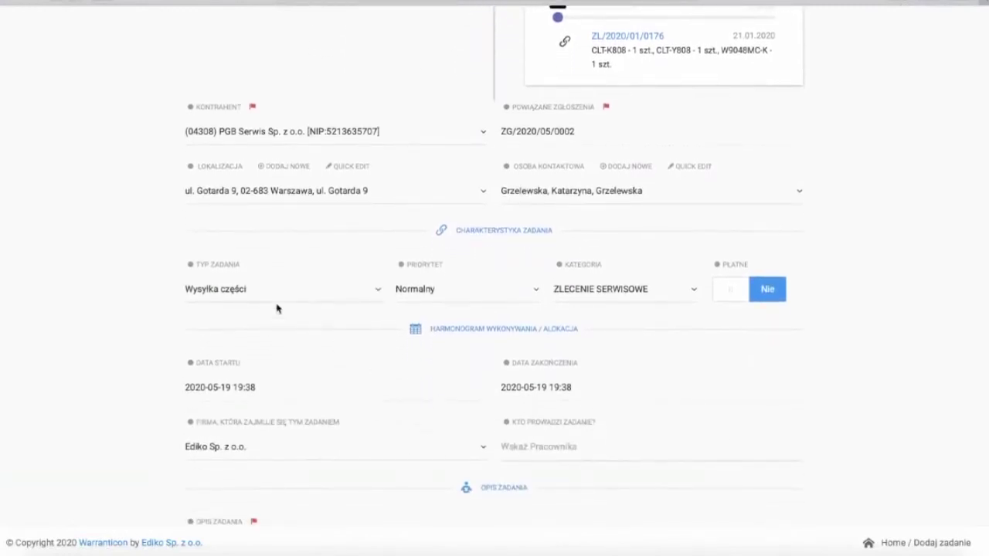
{"action": "left_click", "coordinate": [258, 290]}
{"action": "left_click", "coordinate": [258, 399]}
{"action": "left_click", "coordinate": [585, 286]}
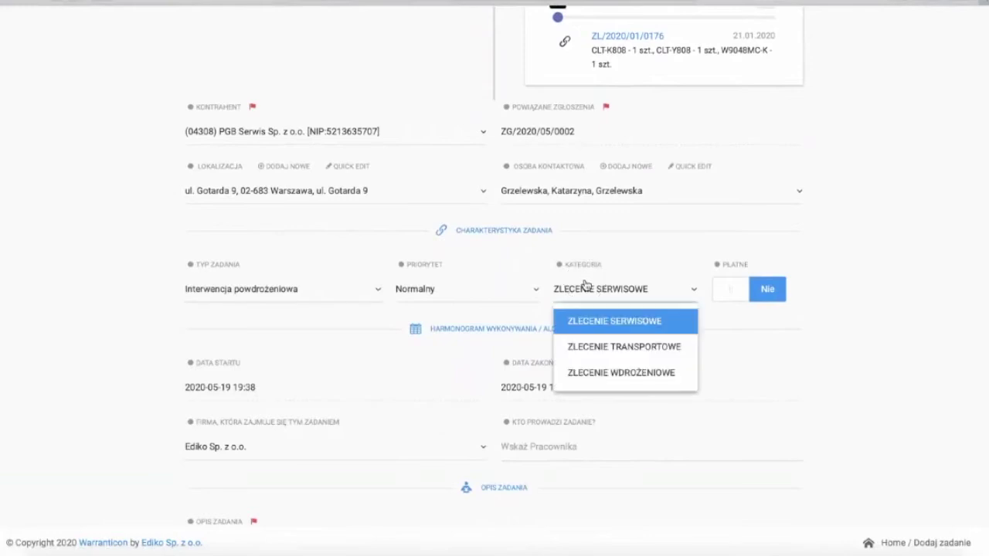
{"action": "left_click", "coordinate": [609, 374]}
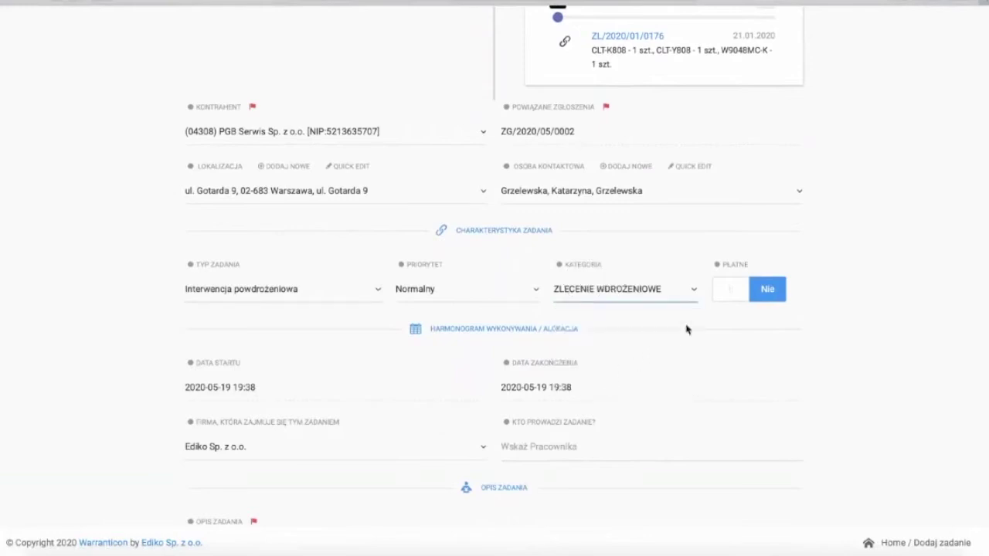
{"action": "left_click", "coordinate": [747, 297]}
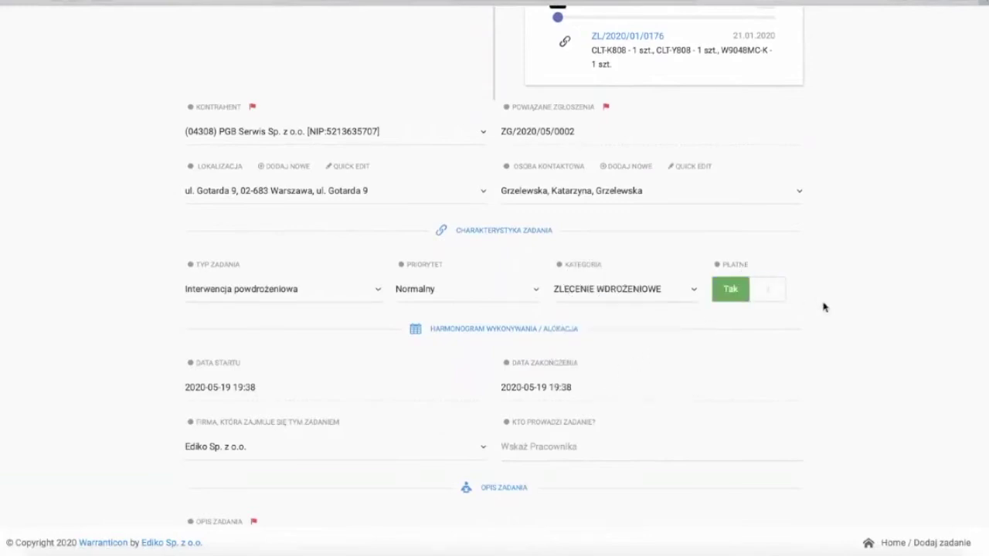
Assign the task to two employees and save it.
{"action": "scroll", "coordinate": [827, 308], "scroll_direction": "down", "scroll_amount": 2}
{"action": "scroll", "coordinate": [827, 308], "scroll_direction": "down", "scroll_amount": 3}
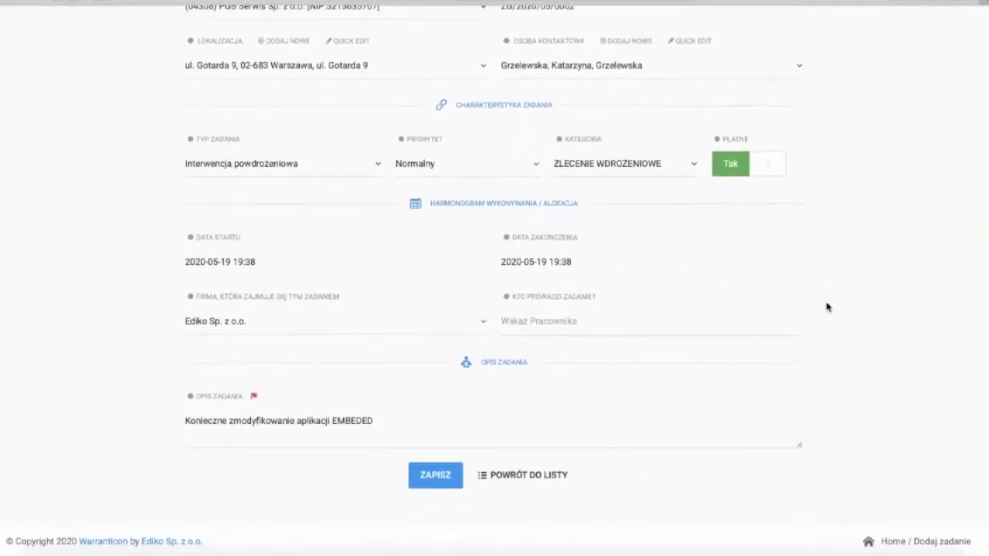
{"action": "left_click", "coordinate": [600, 326]}
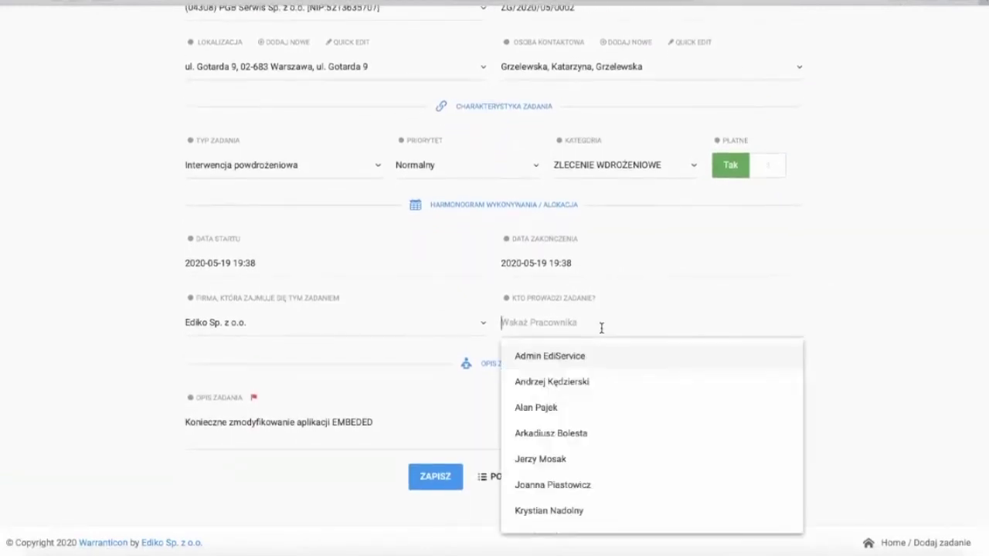
{"action": "type", "text": "Alan"}
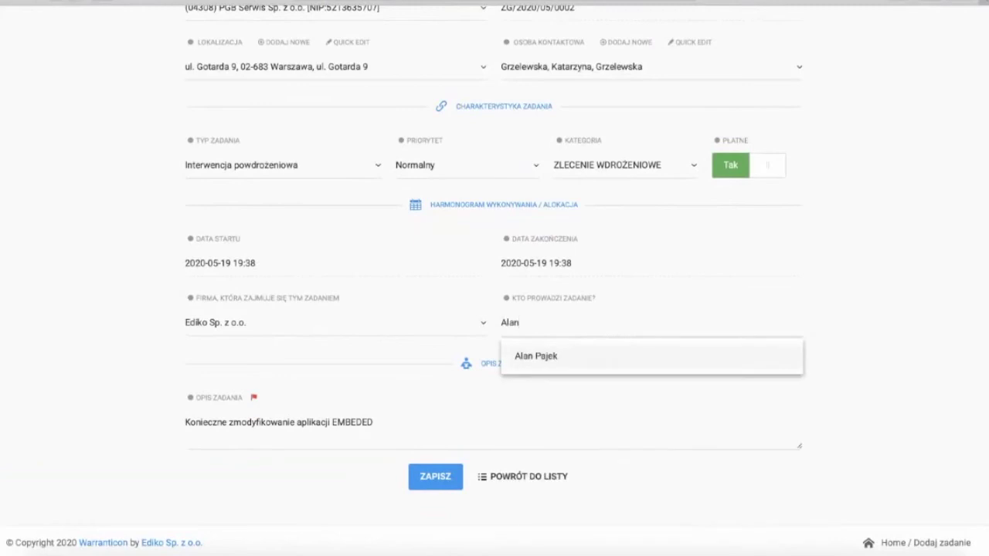
{"action": "left_click", "coordinate": [600, 355]}
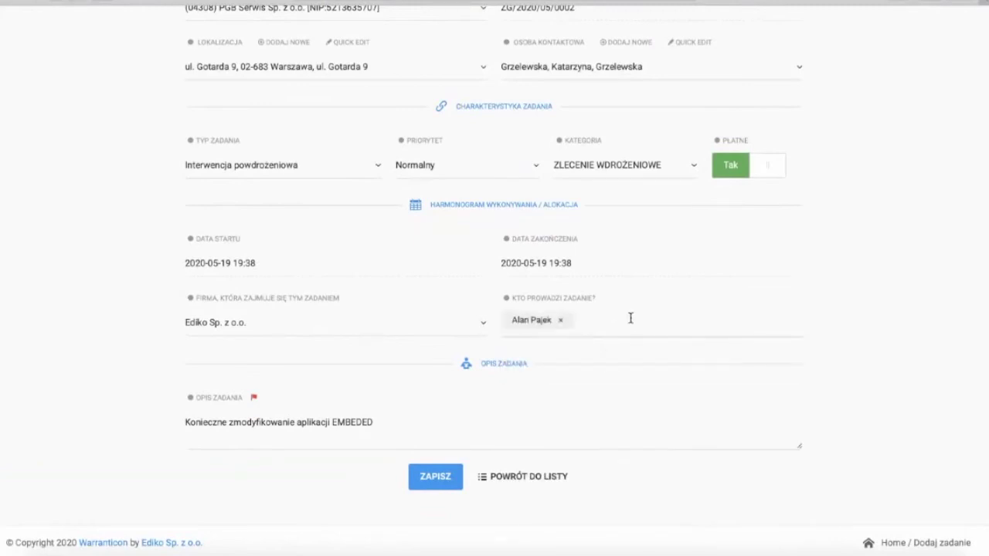
{"action": "type", "text": "Marek"}
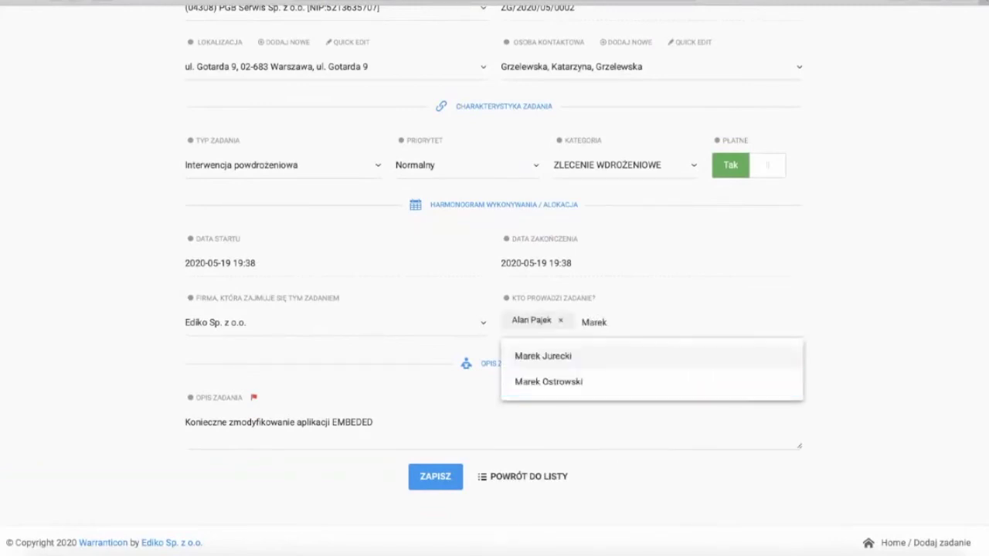
{"action": "left_click", "coordinate": [591, 364]}
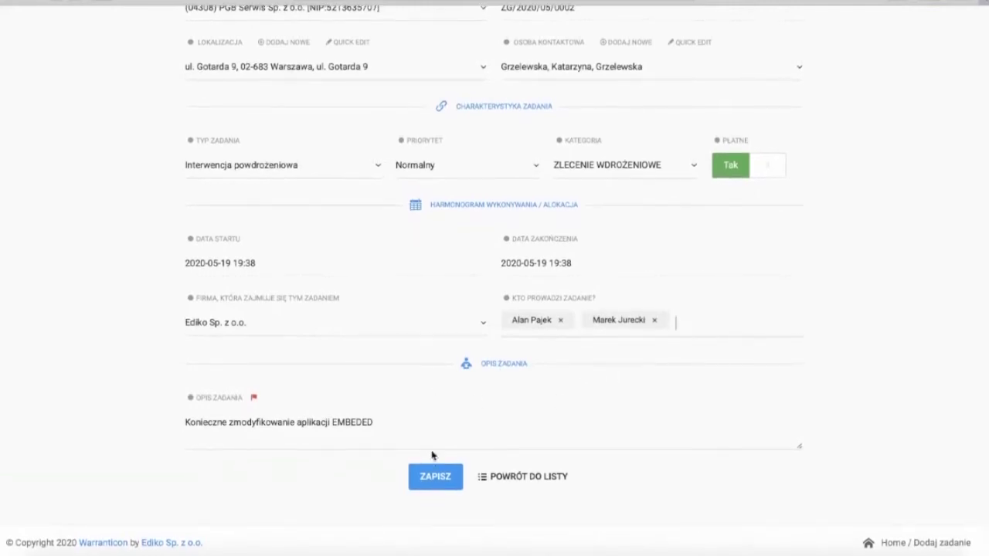
{"action": "left_click", "coordinate": [432, 479]}
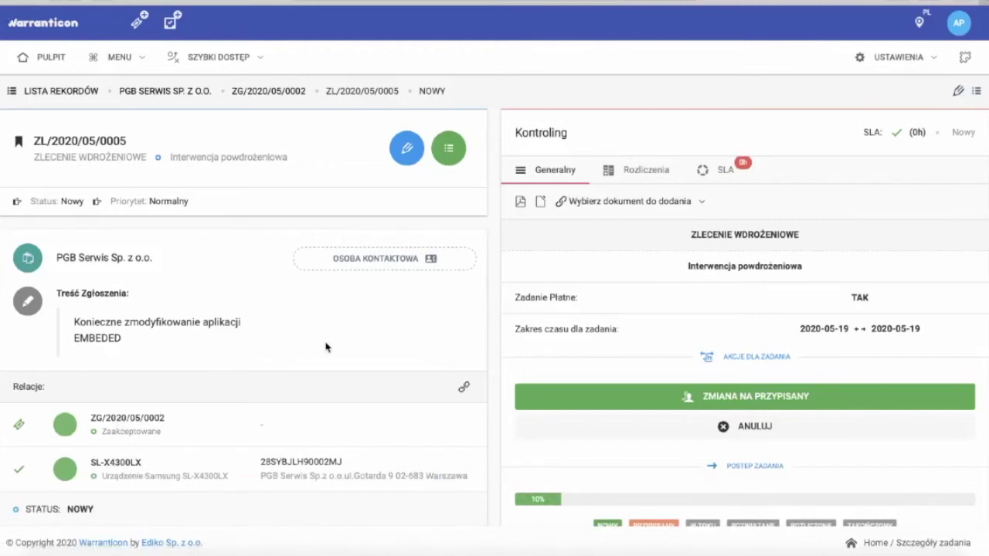
{"action": "scroll", "coordinate": [326, 347], "scroll_direction": "down", "scroll_amount": 5}
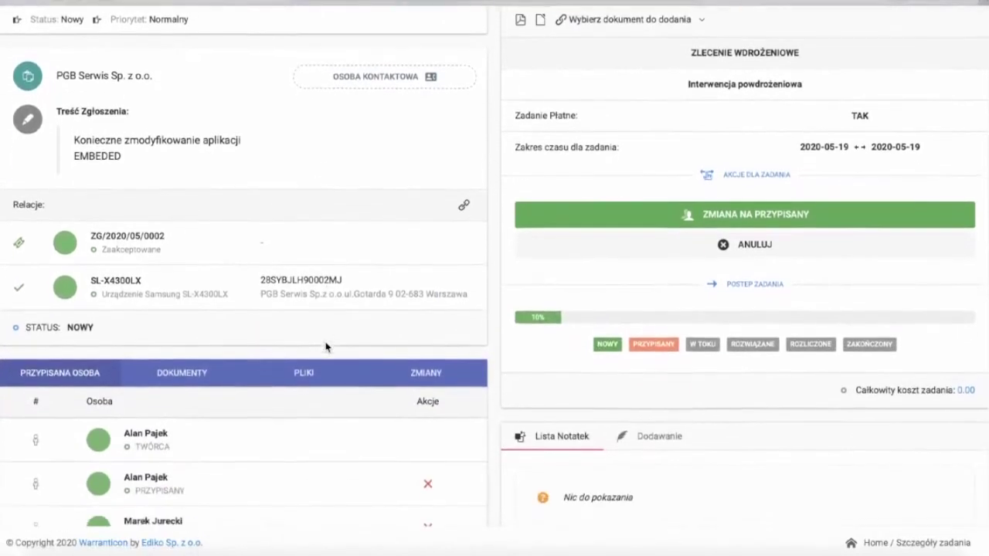
{"action": "scroll", "coordinate": [325, 347], "scroll_direction": "down", "scroll_amount": 4}
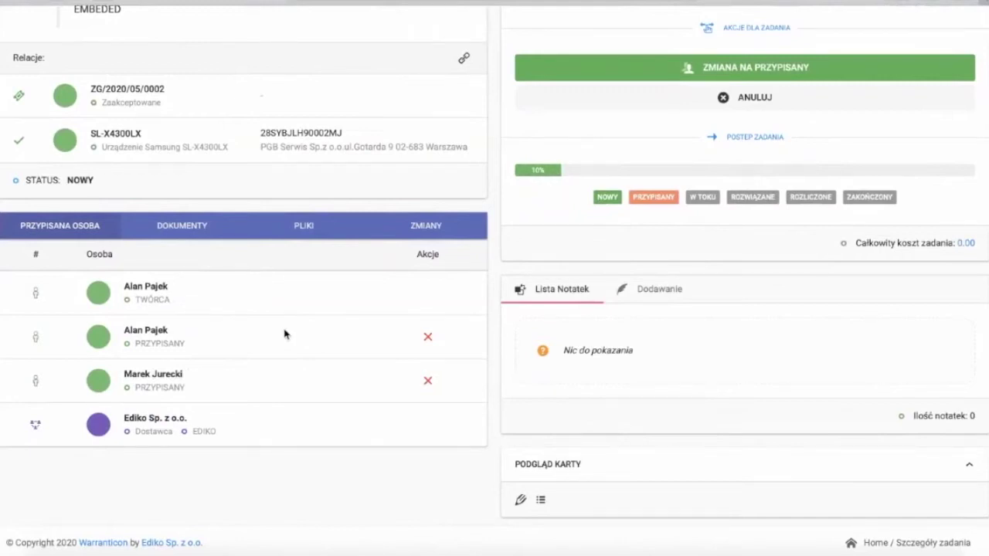
{"action": "scroll", "coordinate": [284, 334], "scroll_direction": "up", "scroll_amount": 3}
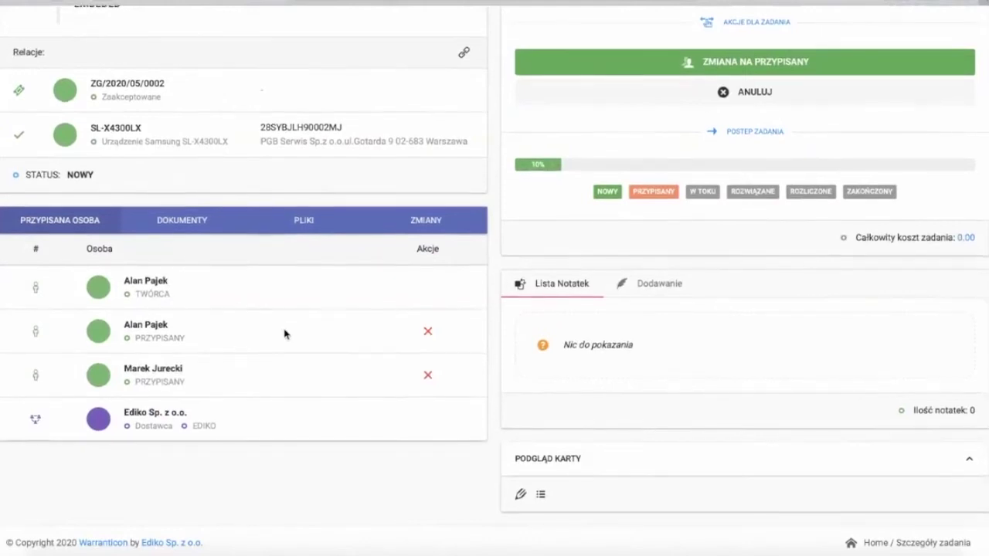
{"action": "scroll", "coordinate": [284, 334], "scroll_direction": "up", "scroll_amount": 1}
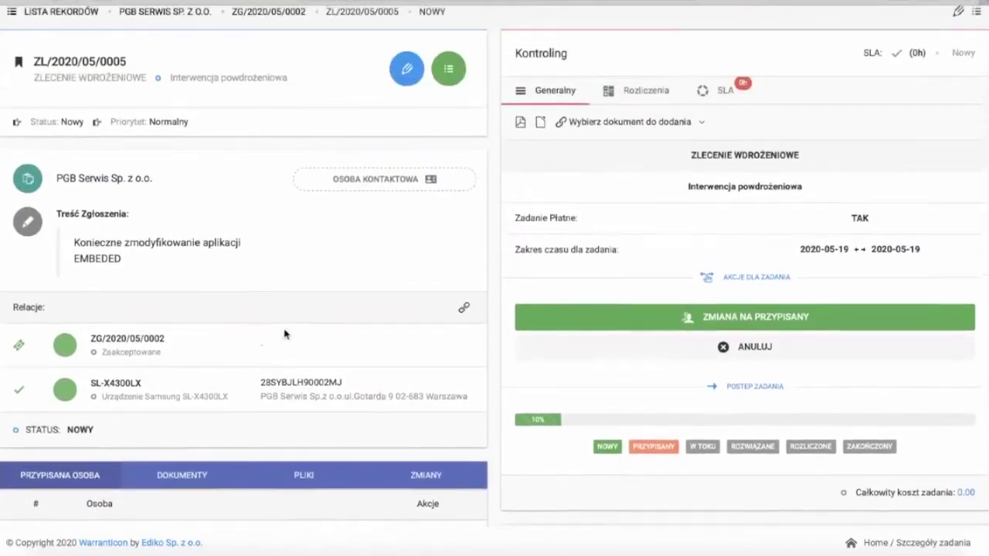
Move task ZL/2020/05/0005 to the Przypisany status.
{"action": "left_click", "coordinate": [628, 140]}
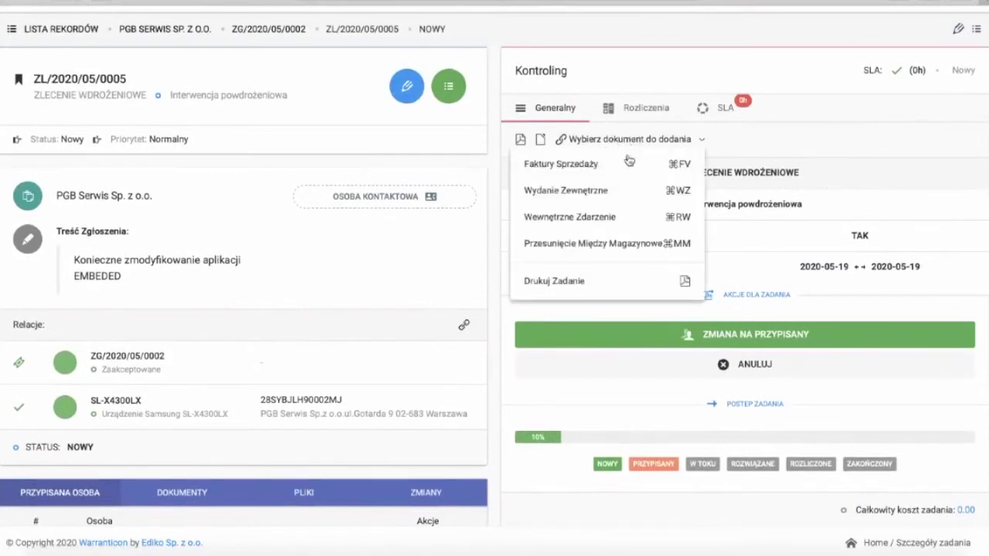
{"action": "left_click", "coordinate": [788, 145]}
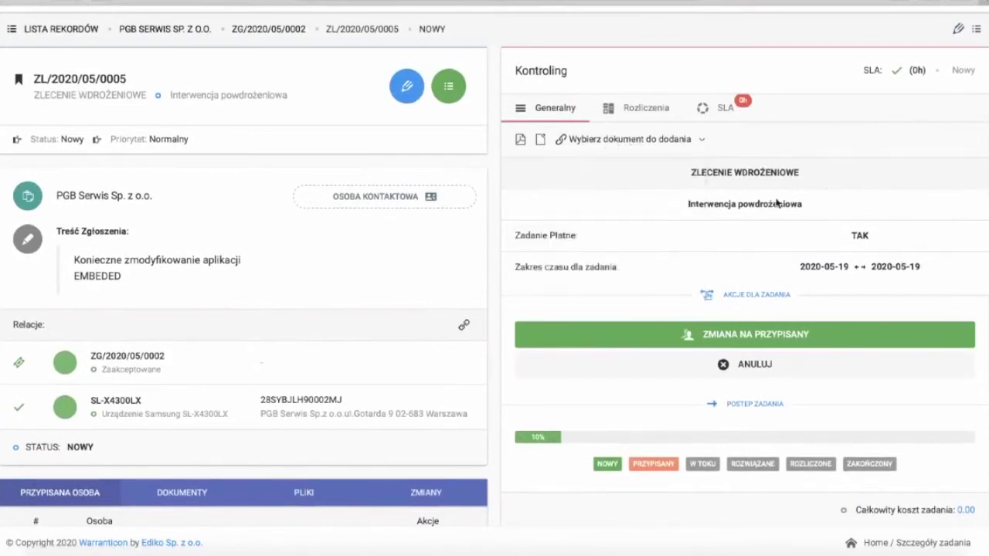
{"action": "left_click", "coordinate": [751, 335]}
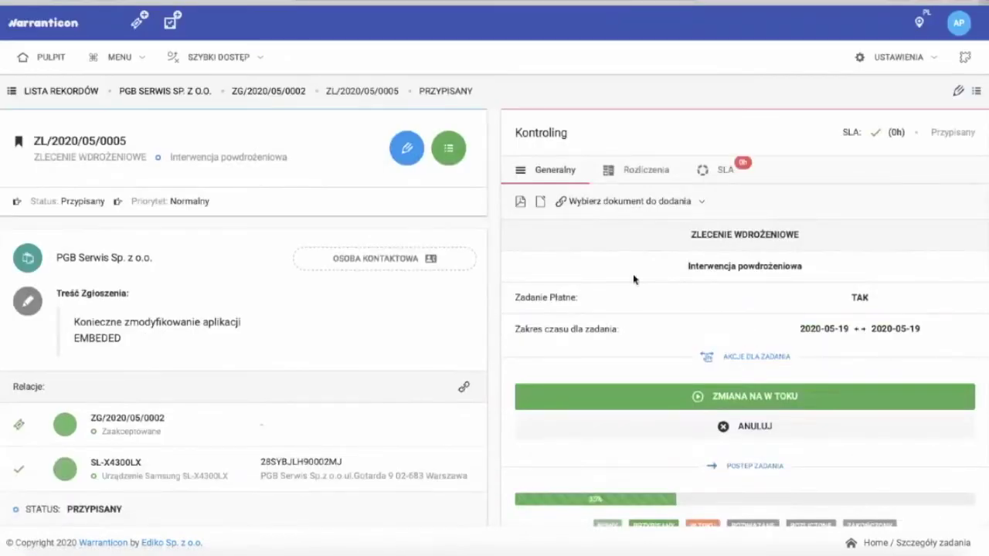
Review the task page, briefly expanding the contact person's details.
{"action": "scroll", "coordinate": [633, 280], "scroll_direction": "down", "scroll_amount": 2}
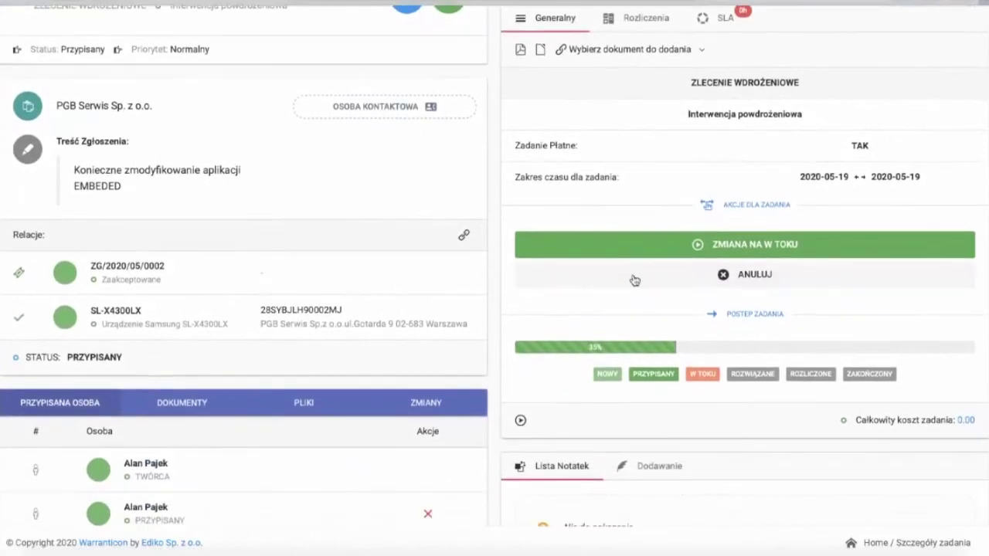
{"action": "left_click", "coordinate": [388, 121]}
{"action": "left_click", "coordinate": [386, 119]}
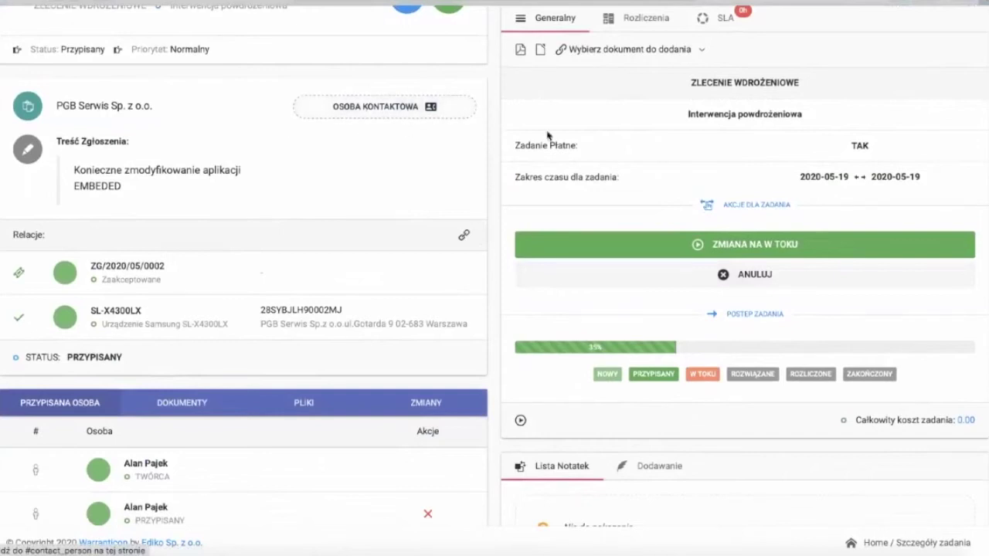
{"action": "scroll", "coordinate": [561, 145], "scroll_direction": "up", "scroll_amount": 3}
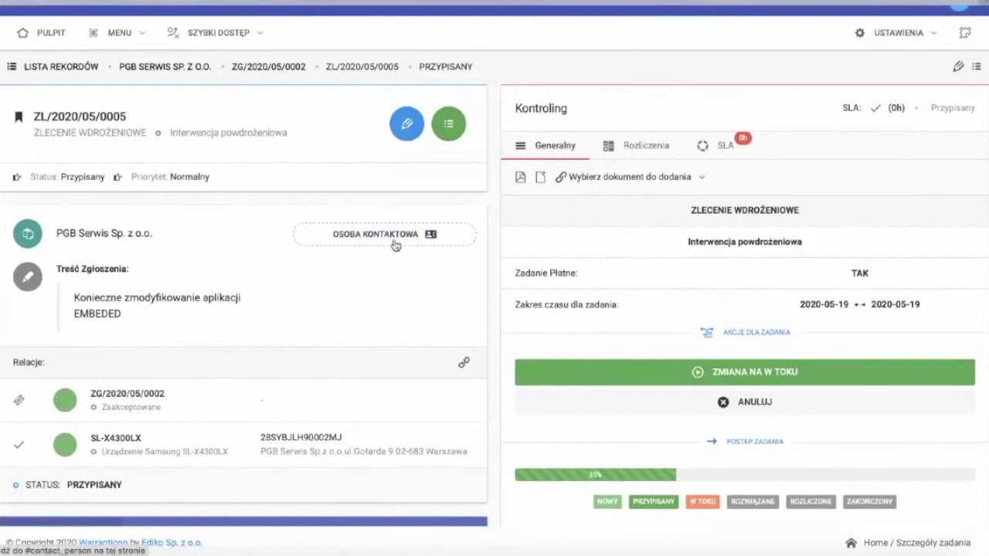
{"action": "scroll", "coordinate": [391, 301], "scroll_direction": "down", "scroll_amount": 3}
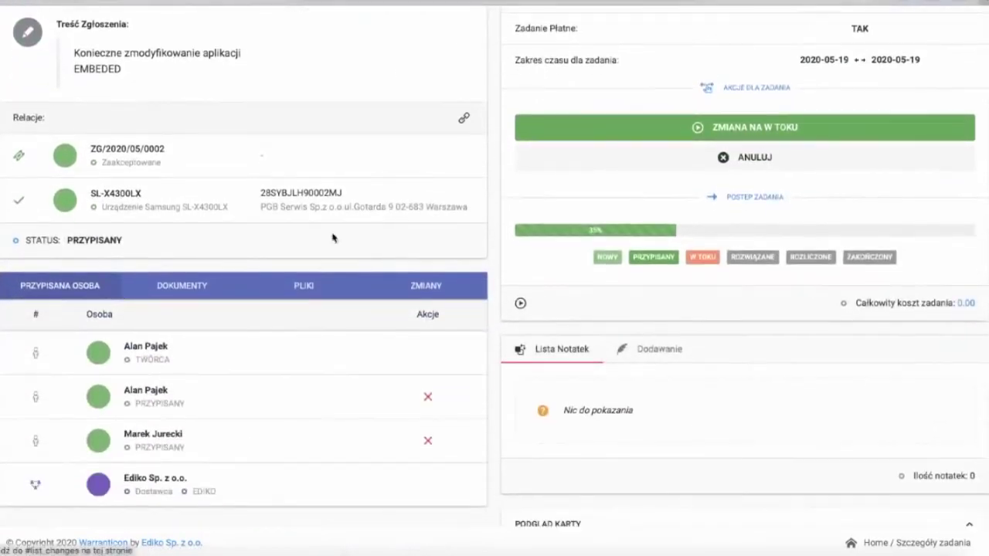
{"action": "scroll", "coordinate": [437, 194], "scroll_direction": "up", "scroll_amount": 3}
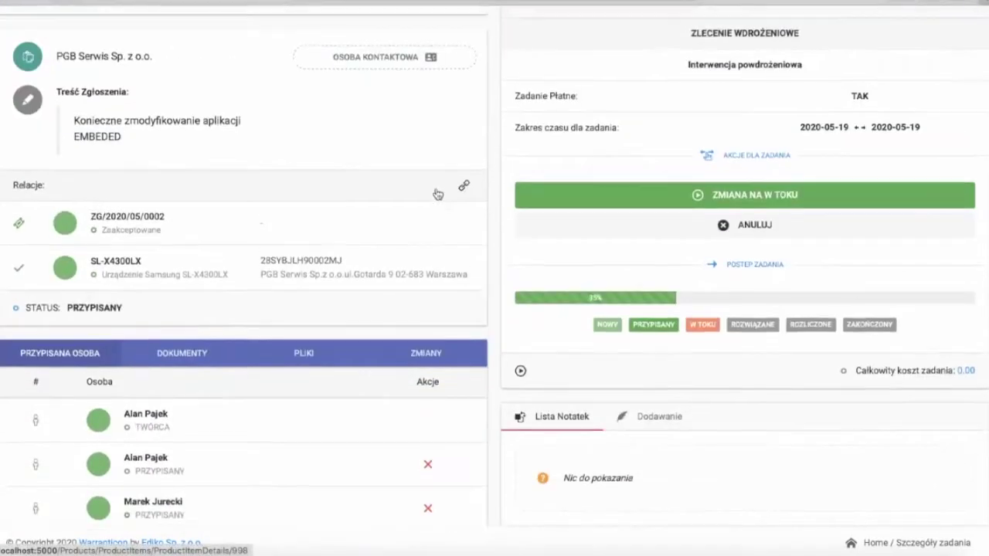
{"action": "scroll", "coordinate": [437, 194], "scroll_direction": "up", "scroll_amount": 1}
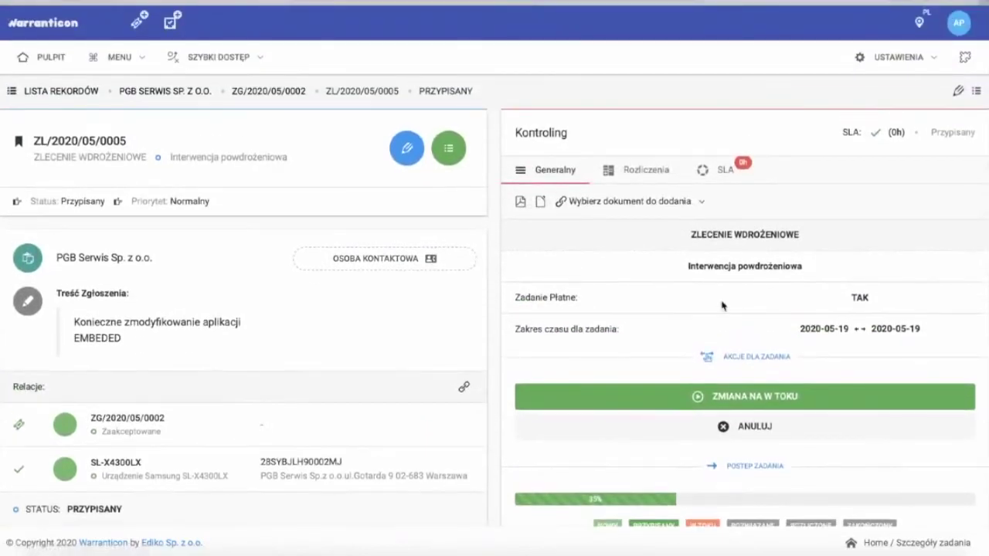
Move task ZL/2020/05/0005 into the W toku status.
{"action": "left_click", "coordinate": [740, 395]}
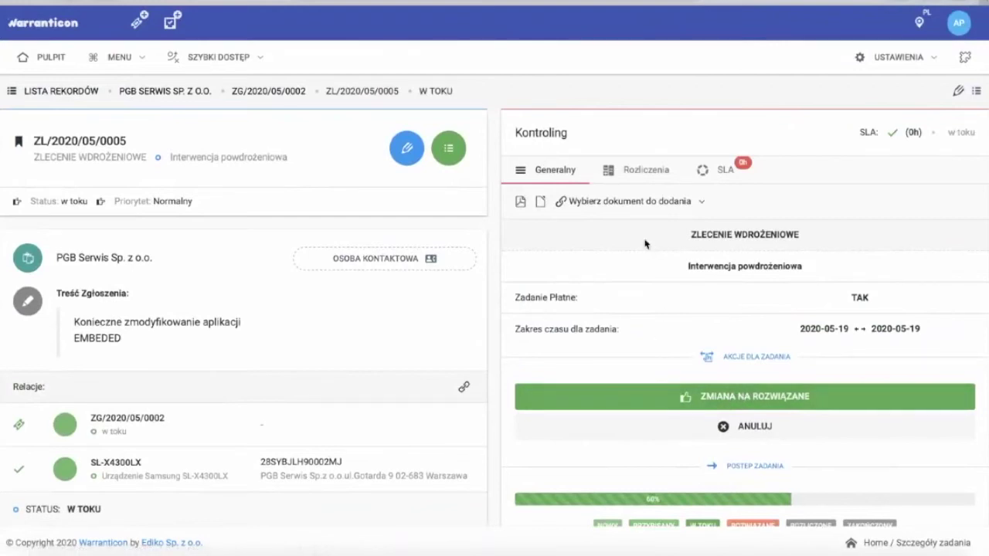
{"action": "scroll", "coordinate": [645, 282], "scroll_direction": "down", "scroll_amount": 3}
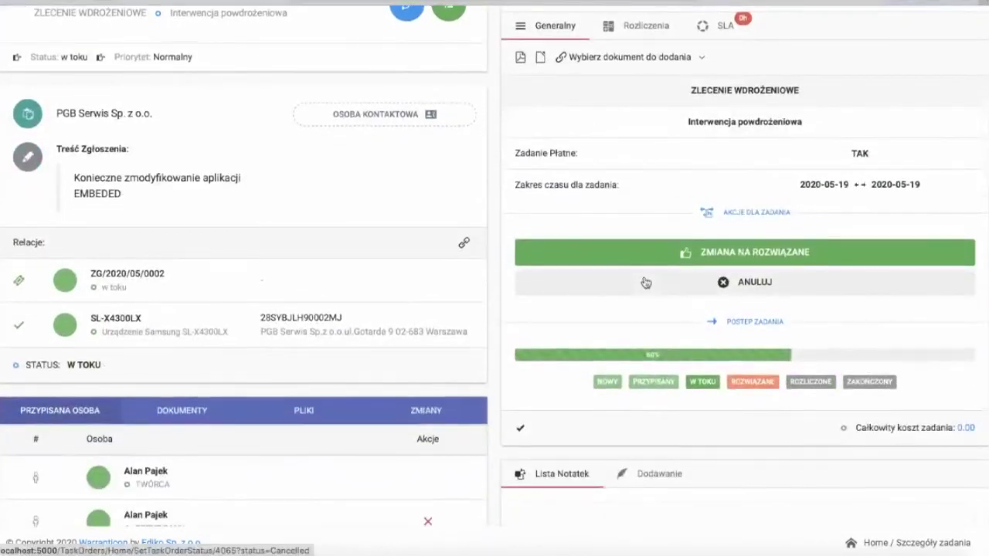
{"action": "scroll", "coordinate": [645, 281], "scroll_direction": "down", "scroll_amount": 3}
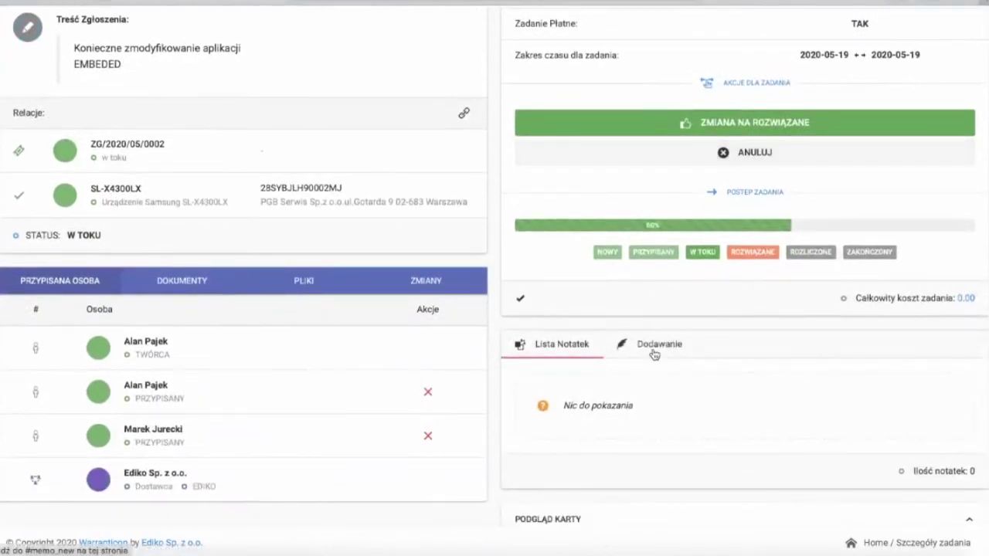
Add private note 'Potrzebuję zapamiętać' with content 'Maszyna wyświetla błąd przy drukowaniu'.
{"action": "left_click", "coordinate": [653, 349]}
{"action": "left_click", "coordinate": [612, 400]}
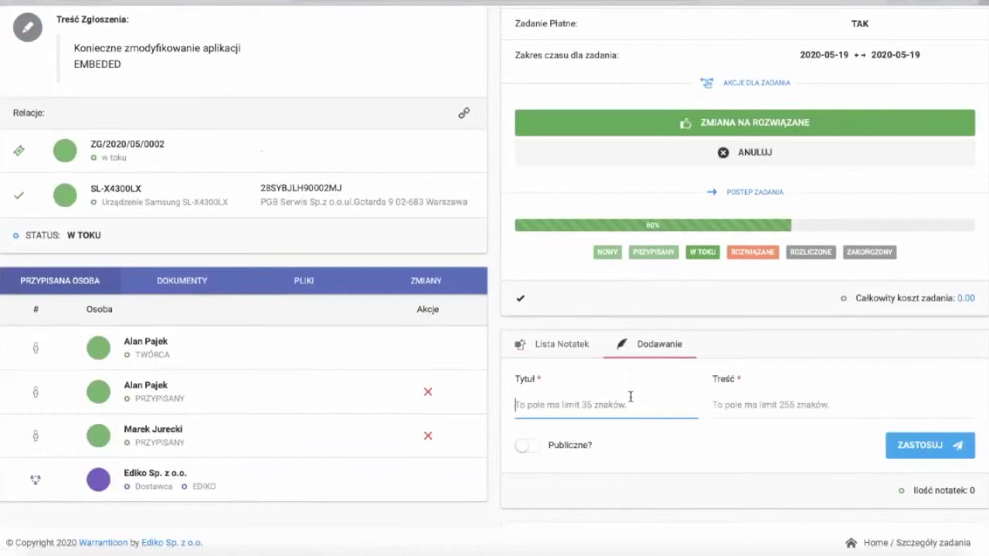
{"action": "type", "text": "Potrzebu"}
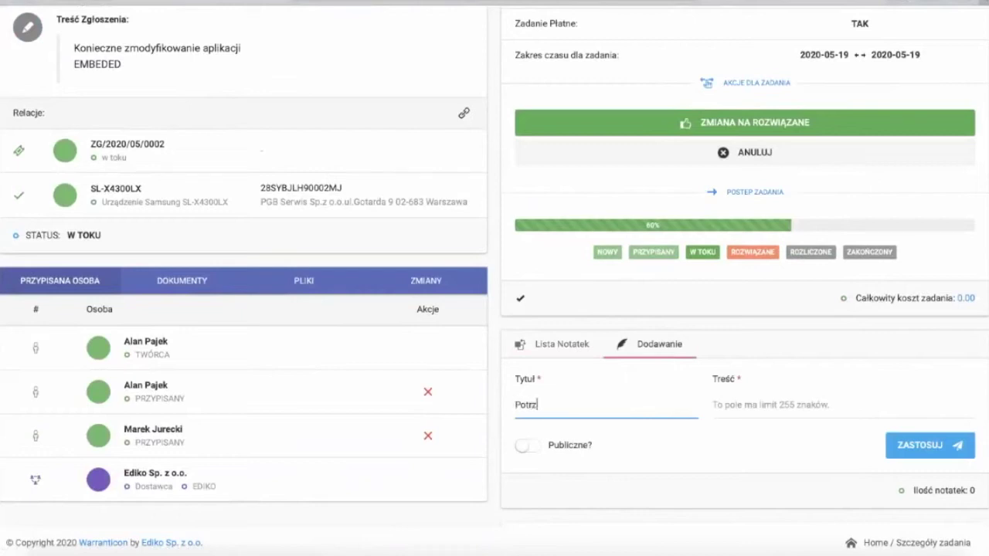
{"action": "key", "text": "ctrl+a"}
{"action": "key", "text": "End"}
{"action": "type", "text": "ję zapamiętać"}
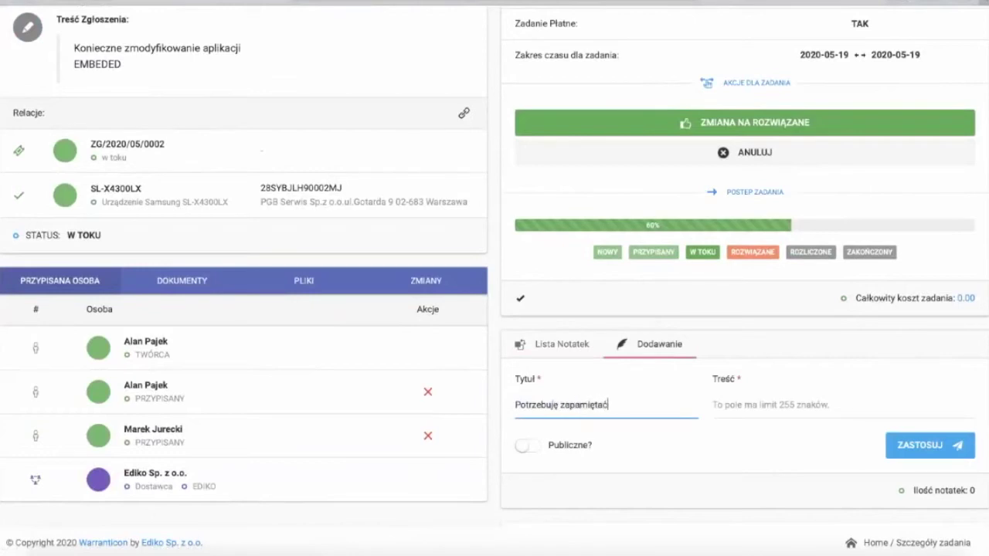
{"action": "key", "text": "Tab"}
{"action": "type", "text": "Maszyna "}
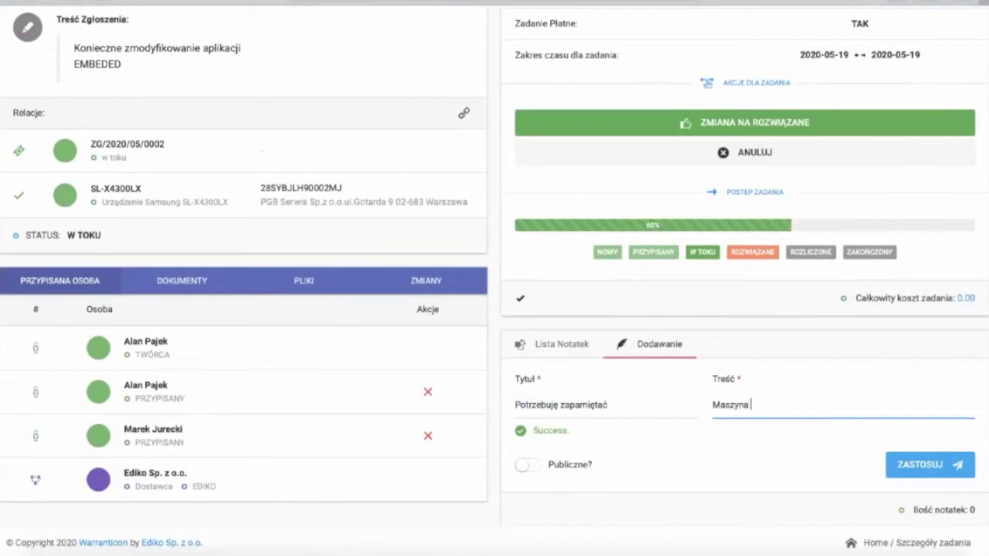
{"action": "type", "text": "wyświetla błąd przy "}
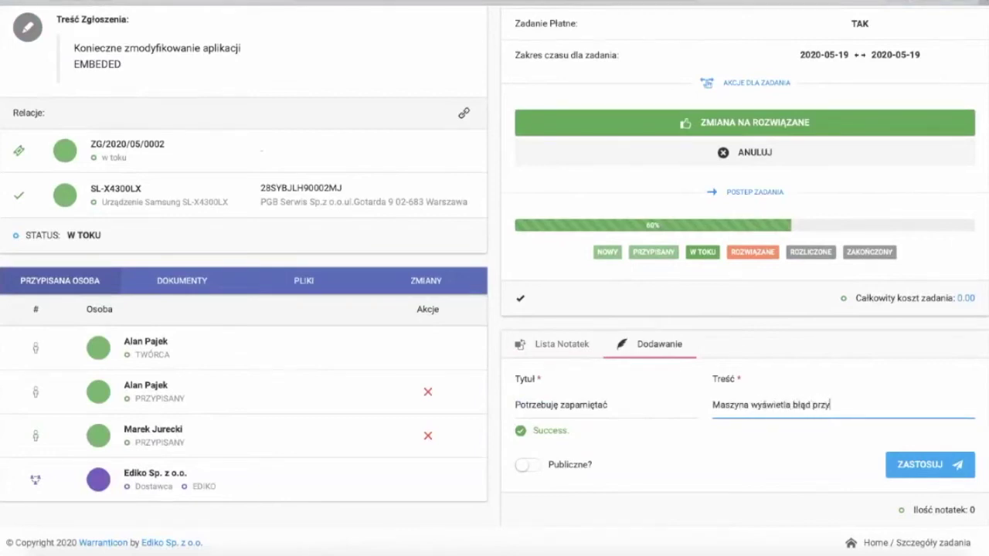
{"action": "type", "text": "drukowaniu."}
{"action": "left_click", "coordinate": [907, 465]}
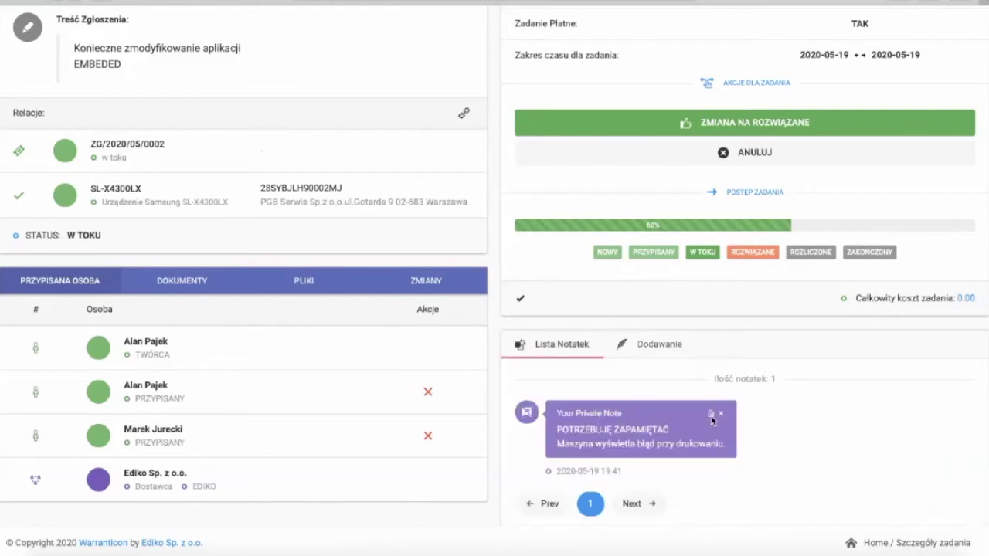
{"action": "scroll", "coordinate": [445, 365], "scroll_direction": "up", "scroll_amount": 4}
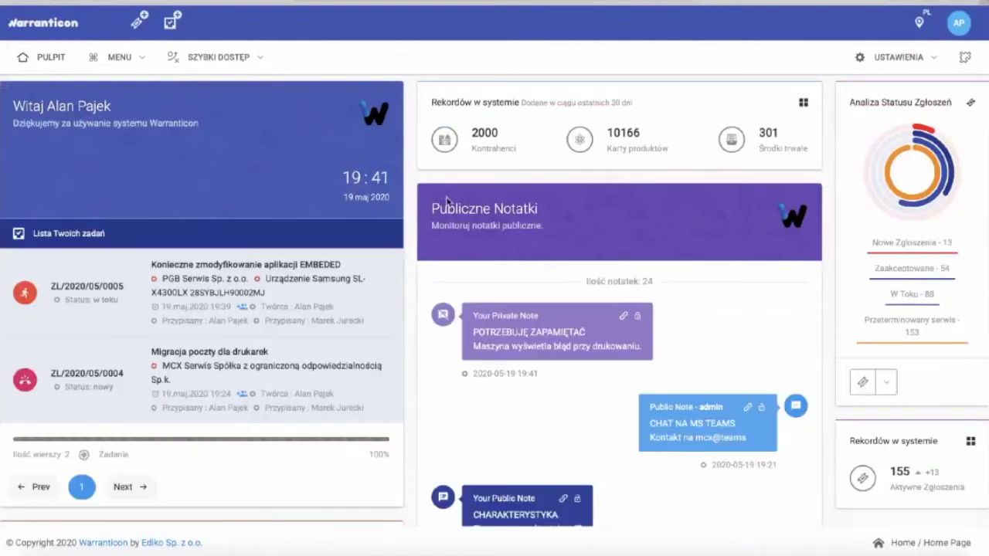
Highlight the private note's title 'Potrzebuję zapamiętać' on the dashboard.
{"action": "left_click_drag", "start_coordinate": [473, 332], "coordinate": [579, 332]}
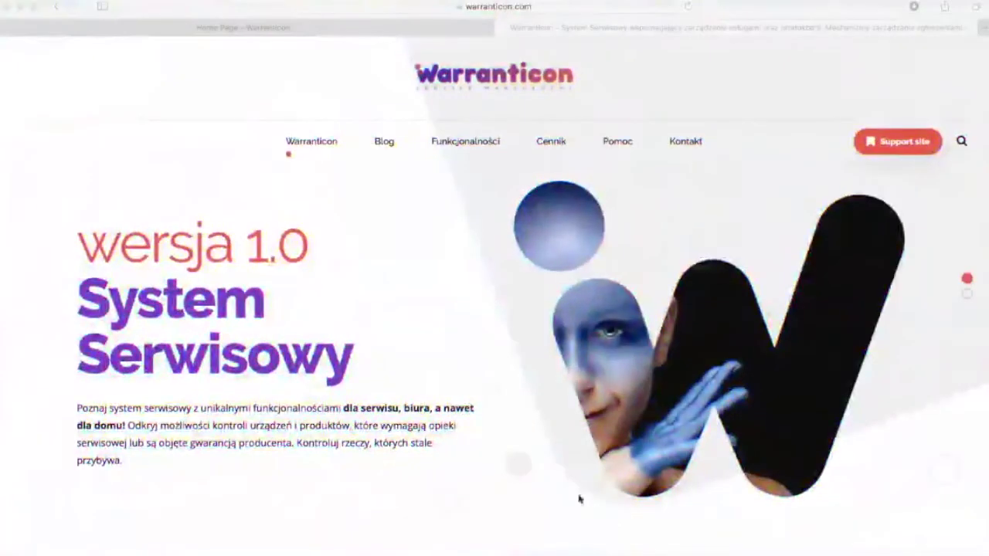
Open the Funkcjonalności features page in Safari and scroll through its tiles.
{"action": "left_click", "coordinate": [377, 236]}
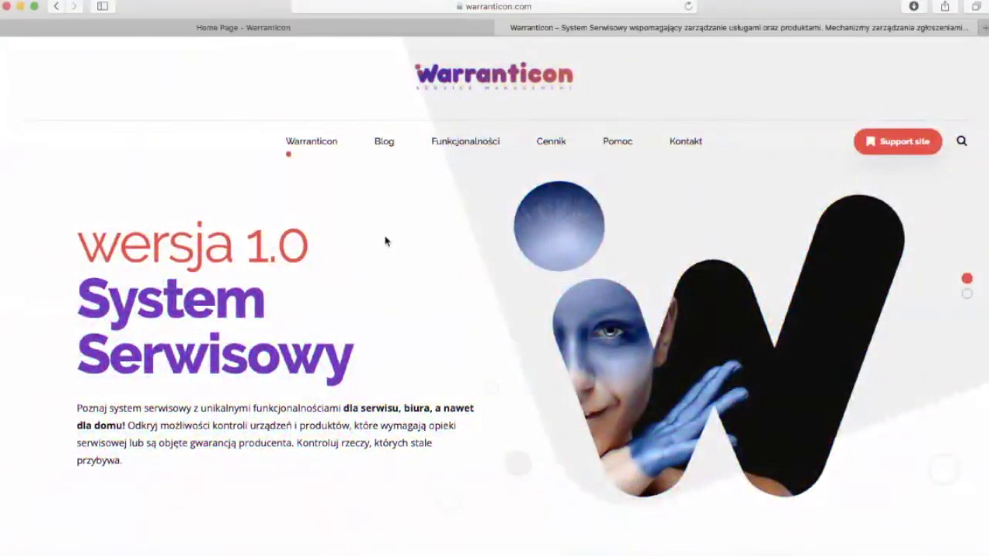
{"action": "left_click", "coordinate": [446, 155]}
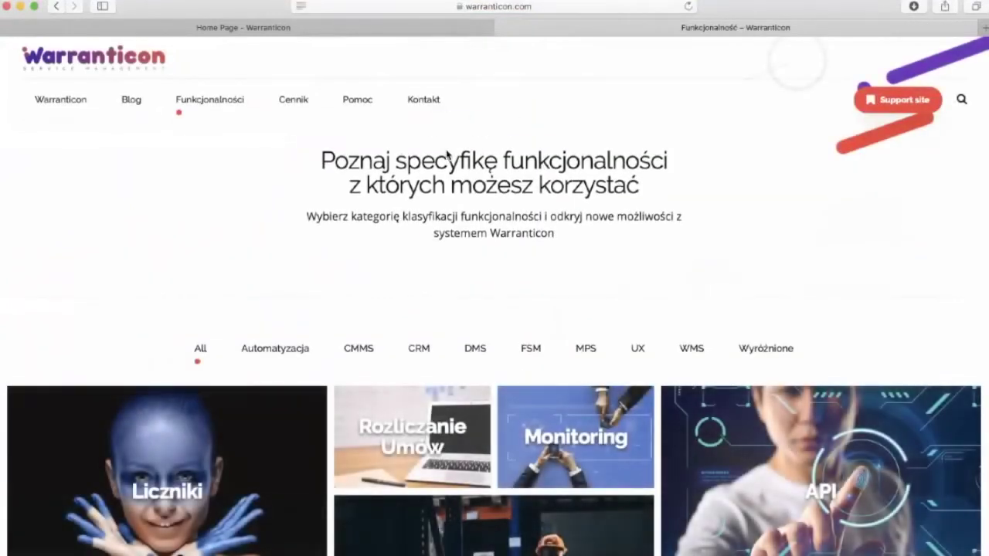
{"action": "scroll", "coordinate": [448, 154], "scroll_direction": "down", "scroll_amount": 1}
{"action": "scroll", "coordinate": [447, 154], "scroll_direction": "down", "scroll_amount": 3}
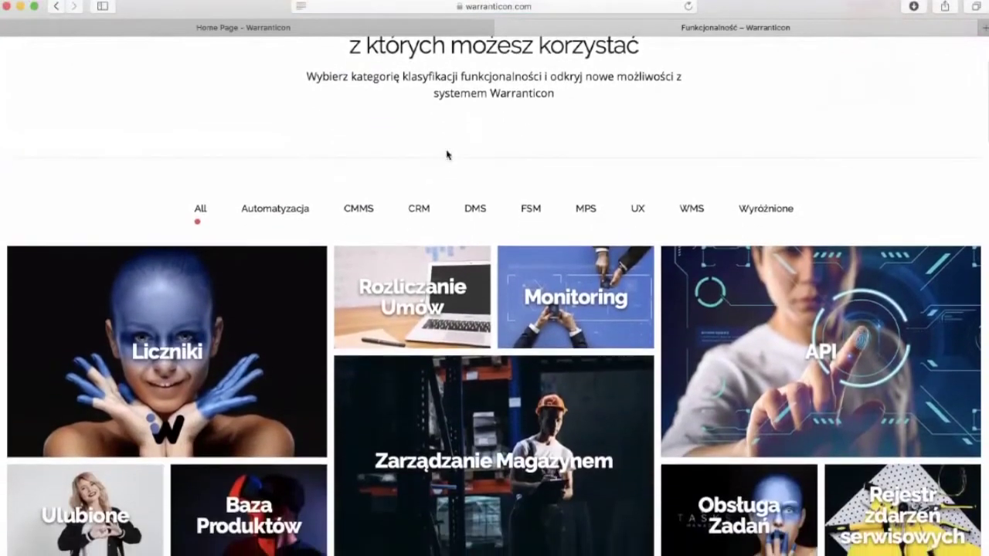
{"action": "scroll", "coordinate": [447, 155], "scroll_direction": "down", "scroll_amount": 3}
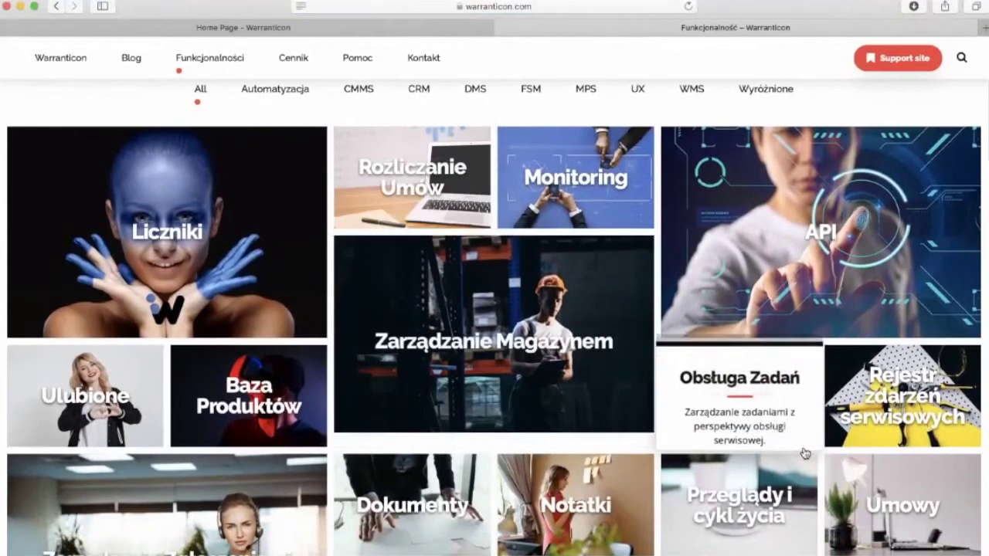
Read through the Obsługa Zadań article, then go back to the Funkcjonalności tiles.
{"action": "left_click", "coordinate": [760, 361]}
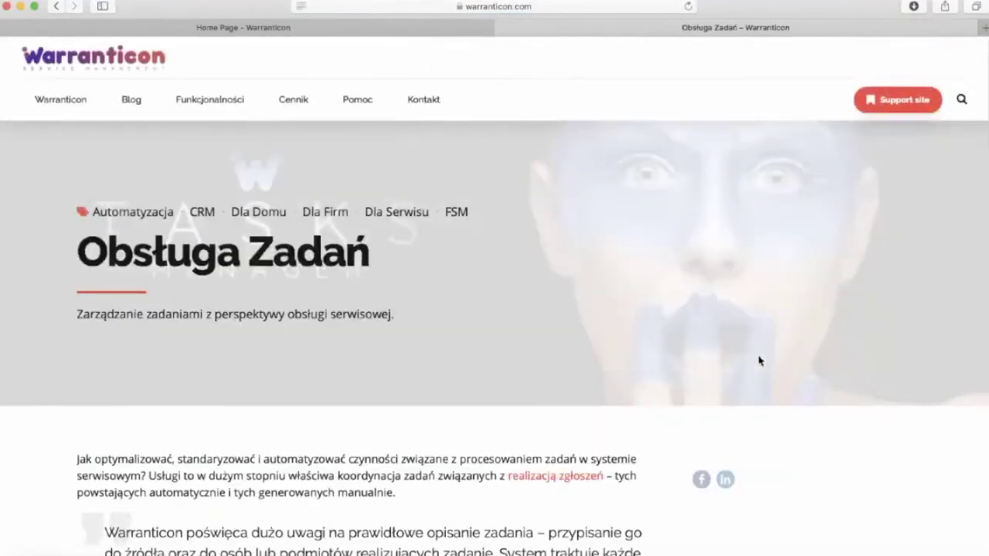
{"action": "scroll", "coordinate": [760, 361], "scroll_direction": "down", "scroll_amount": 2}
{"action": "scroll", "coordinate": [760, 361], "scroll_direction": "down", "scroll_amount": 5}
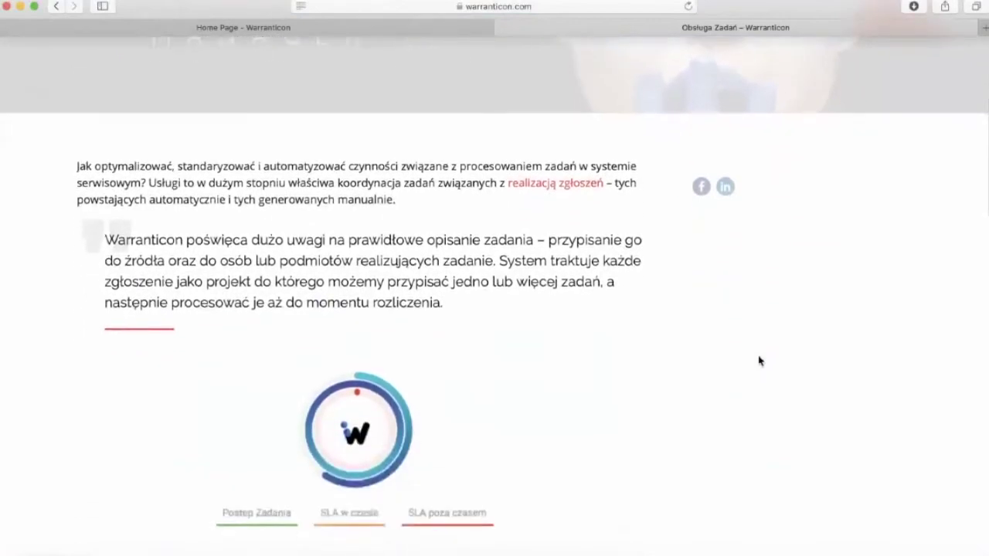
{"action": "scroll", "coordinate": [760, 360], "scroll_direction": "down", "scroll_amount": 8}
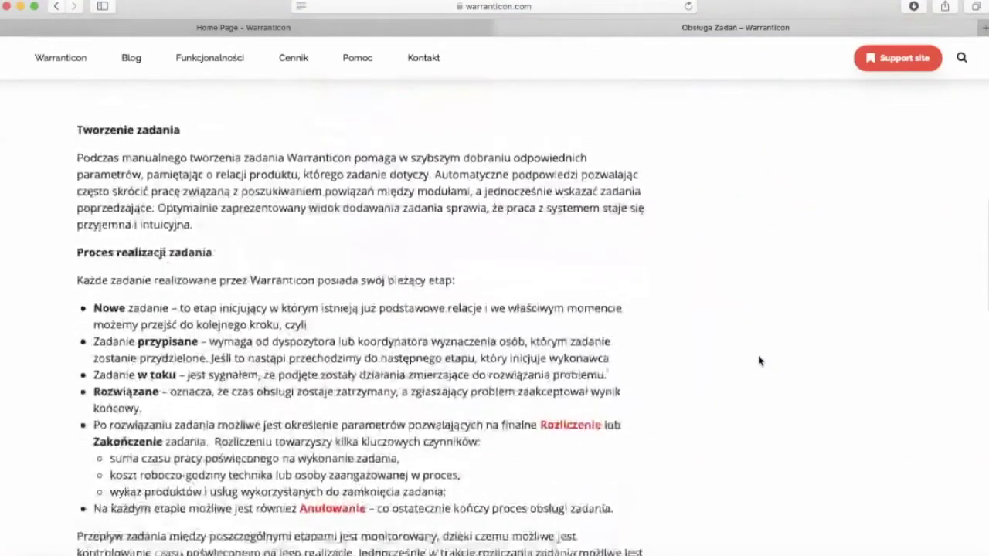
{"action": "scroll", "coordinate": [760, 361], "scroll_direction": "down", "scroll_amount": 3}
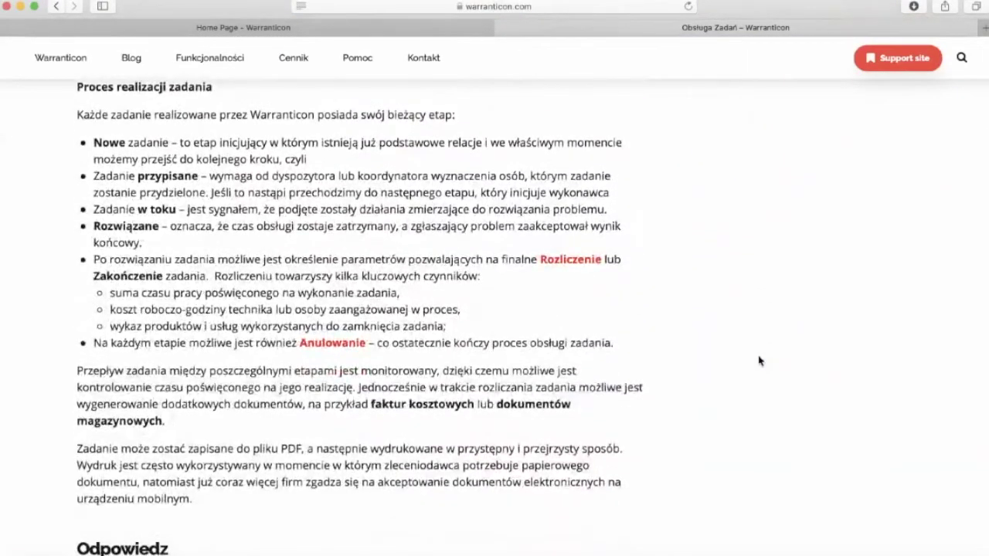
{"action": "scroll", "coordinate": [758, 361], "scroll_direction": "down", "scroll_amount": 3}
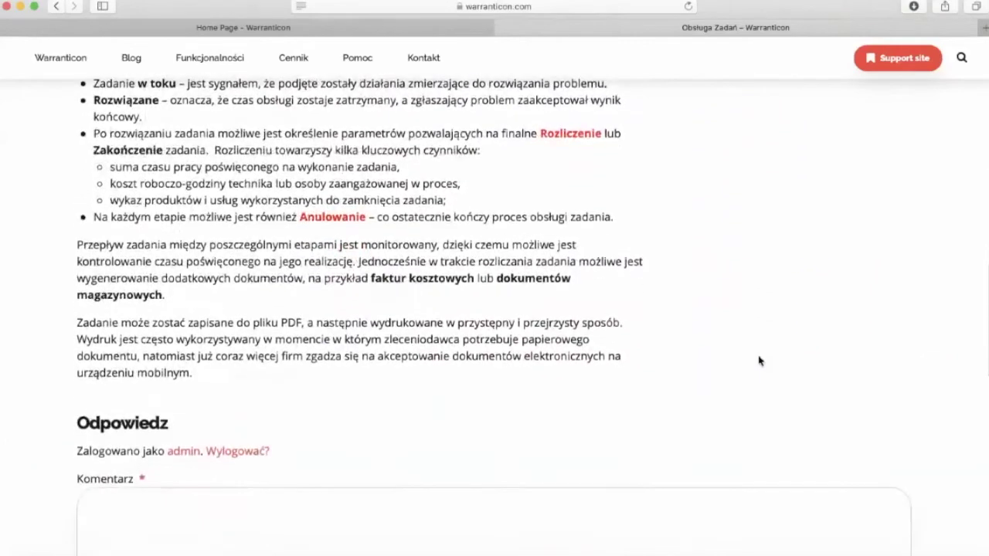
{"action": "scroll", "coordinate": [758, 361], "scroll_direction": "up", "scroll_amount": 20}
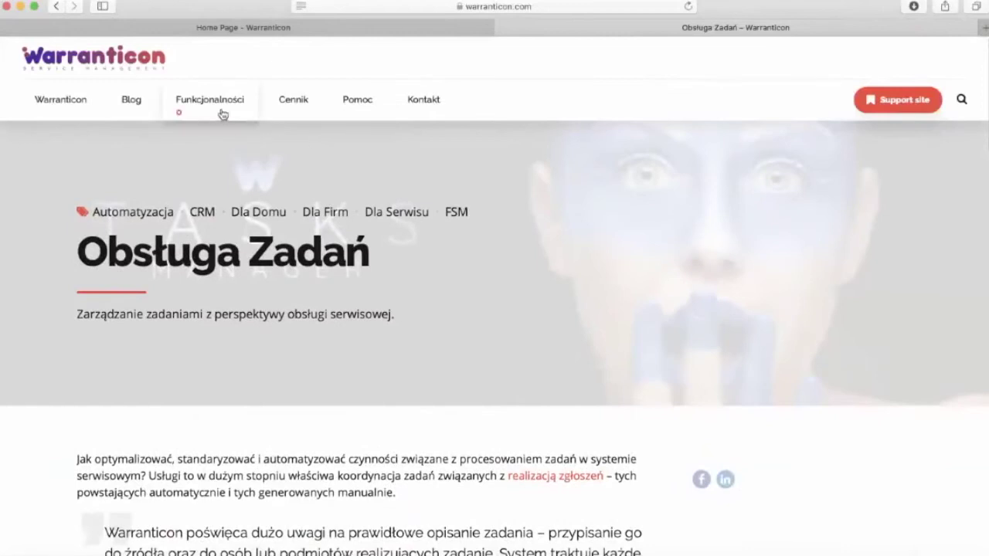
{"action": "left_click", "coordinate": [246, 121]}
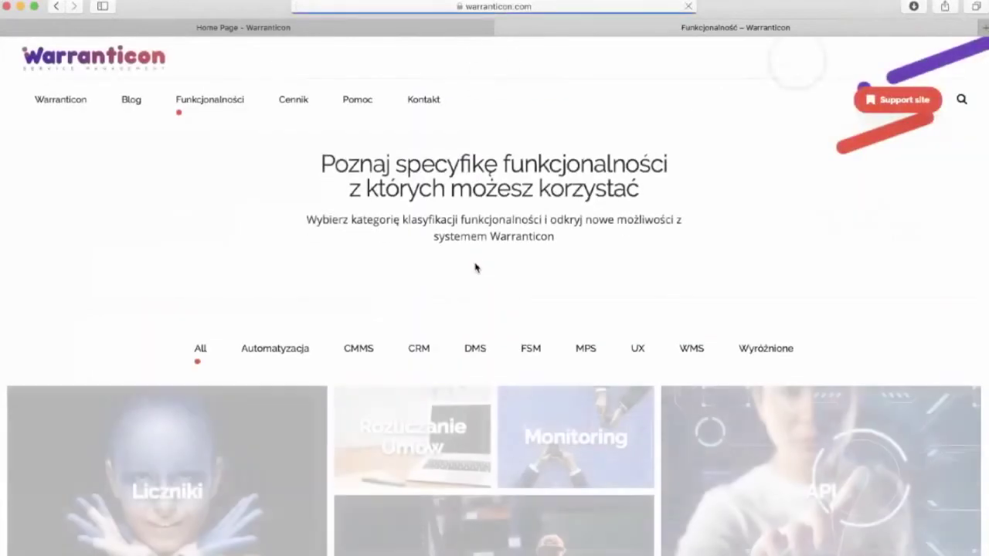
{"action": "scroll", "coordinate": [475, 268], "scroll_direction": "down", "scroll_amount": 3}
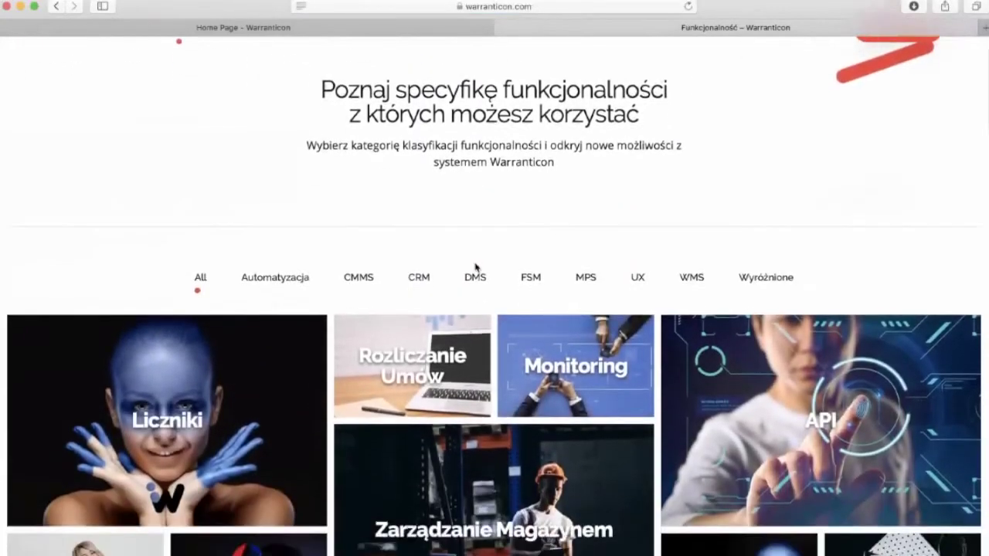
{"action": "scroll", "coordinate": [475, 267], "scroll_direction": "down", "scroll_amount": 2}
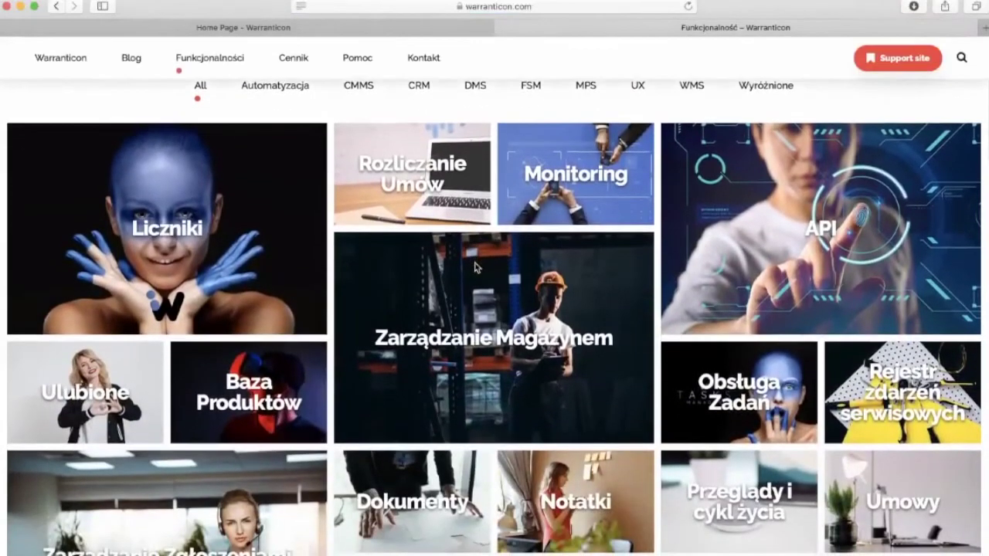
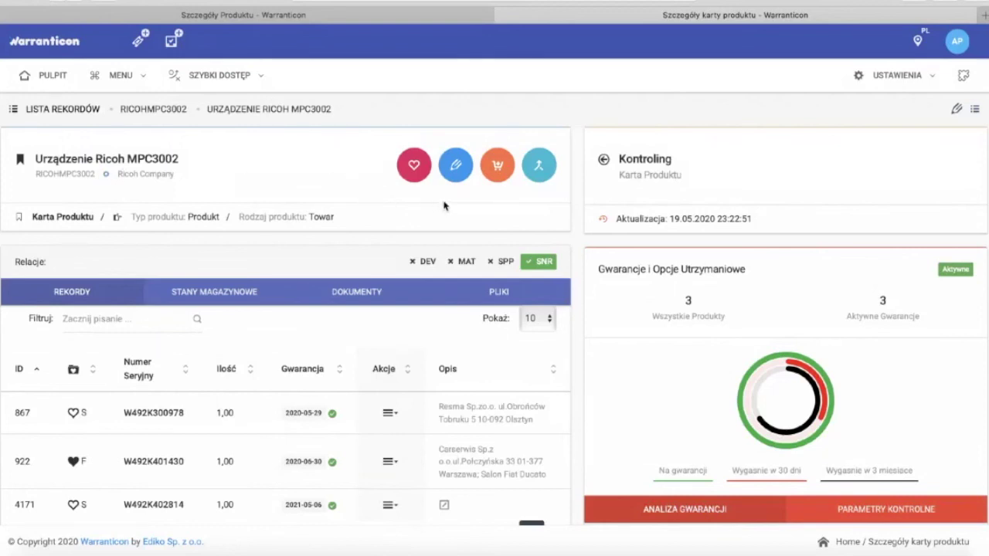
Open the Ricoh MPC3002 edit form, look it over, and return to the product card.
{"action": "left_click", "coordinate": [456, 166]}
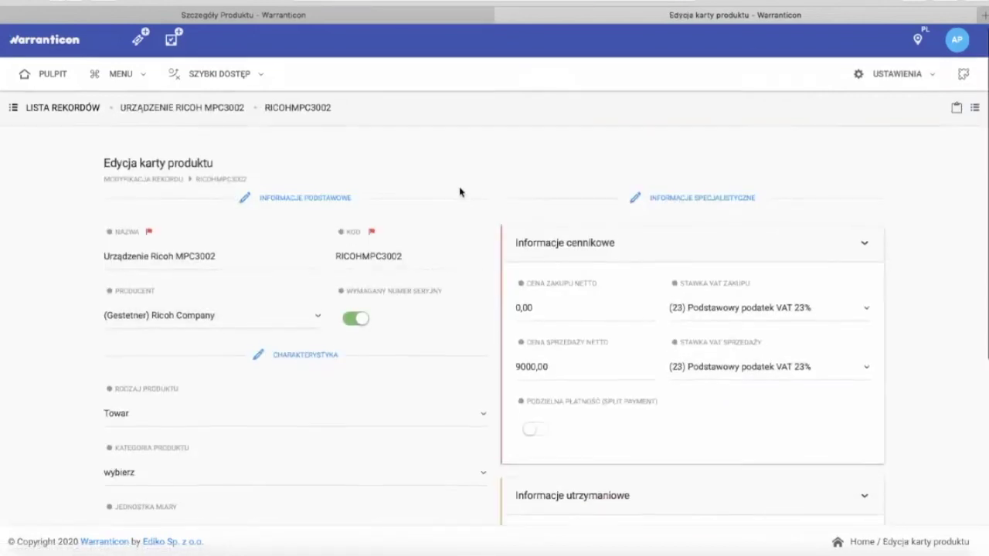
{"action": "scroll", "coordinate": [458, 193], "scroll_direction": "down", "scroll_amount": 5}
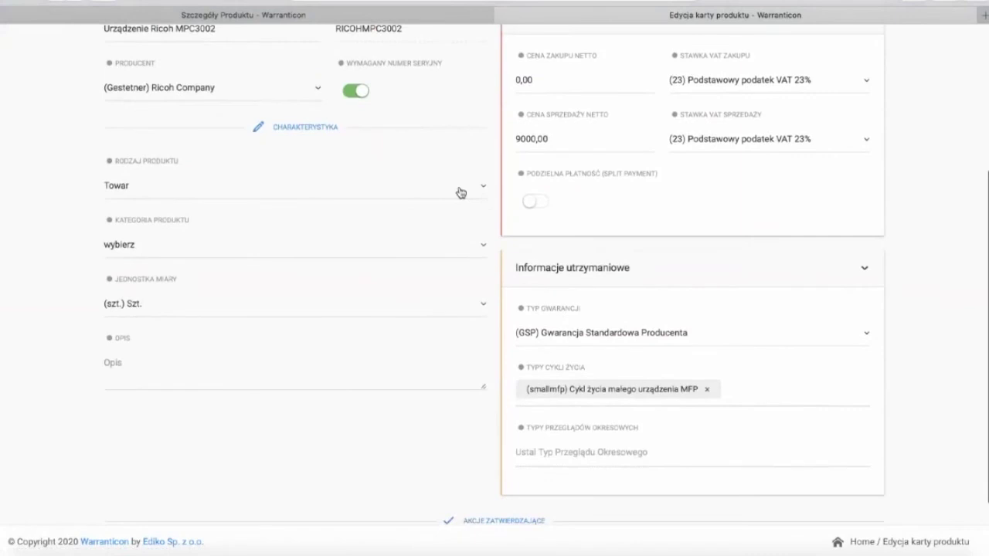
{"action": "scroll", "coordinate": [459, 193], "scroll_direction": "up", "scroll_amount": 5}
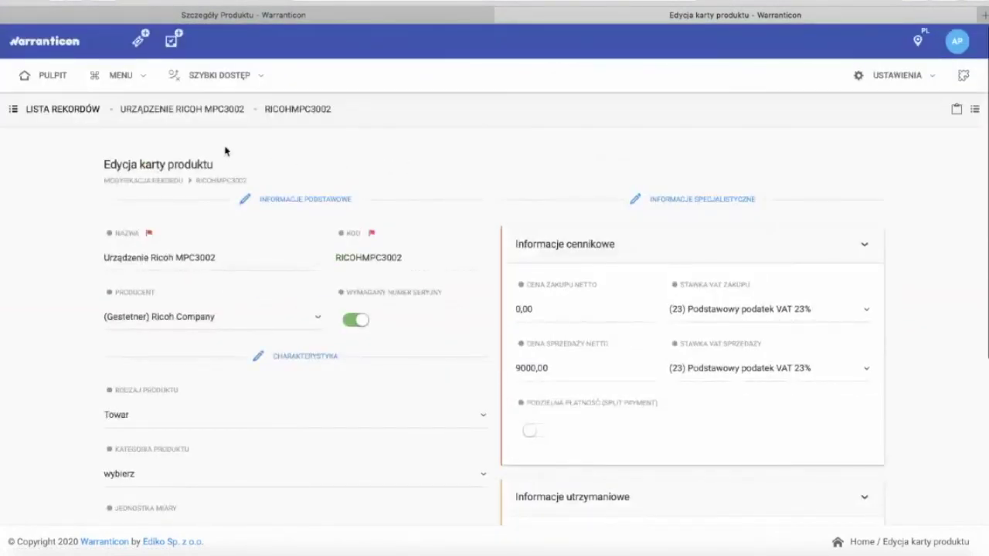
{"action": "left_click", "coordinate": [957, 111]}
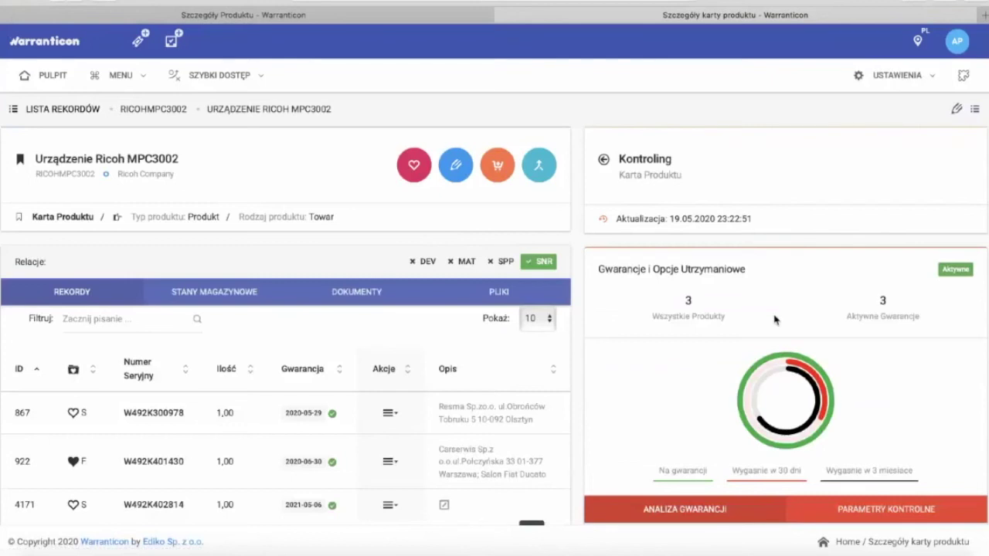
Sort the product's records by the Gwarancja column, then reverse the order.
{"action": "scroll", "coordinate": [775, 319], "scroll_direction": "down", "scroll_amount": 1}
{"action": "left_click", "coordinate": [312, 318]}
{"action": "left_click", "coordinate": [312, 318]}
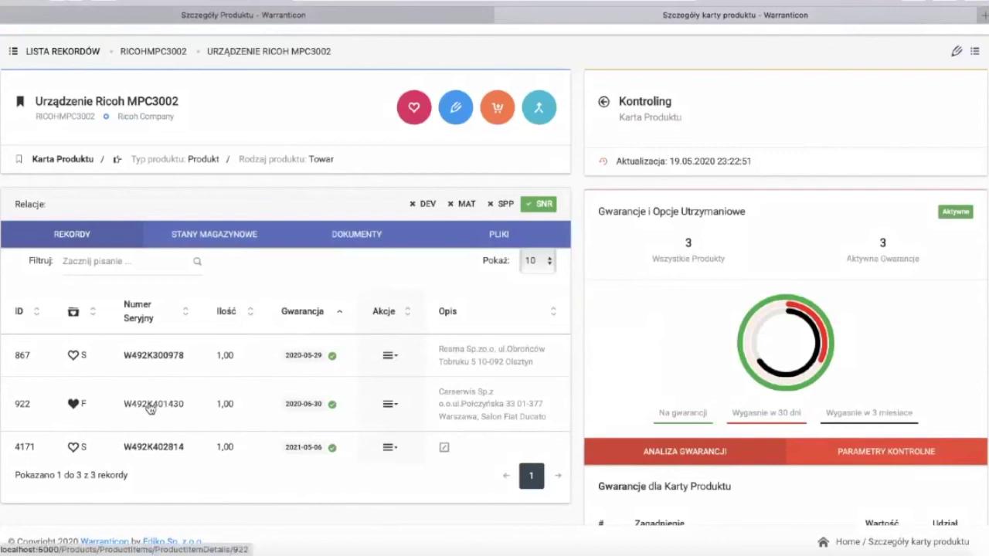
Open record 867 (serial W492K300978) and dismiss its Aktywna Gwarancja notice.
{"action": "left_click", "coordinate": [152, 360]}
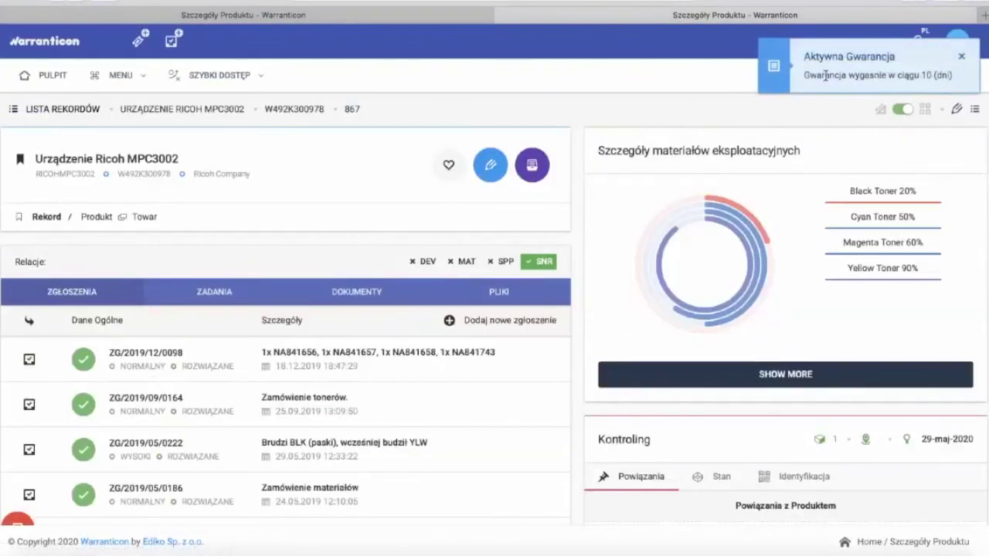
{"action": "left_click_drag", "start_coordinate": [804, 75], "coordinate": [957, 73]}
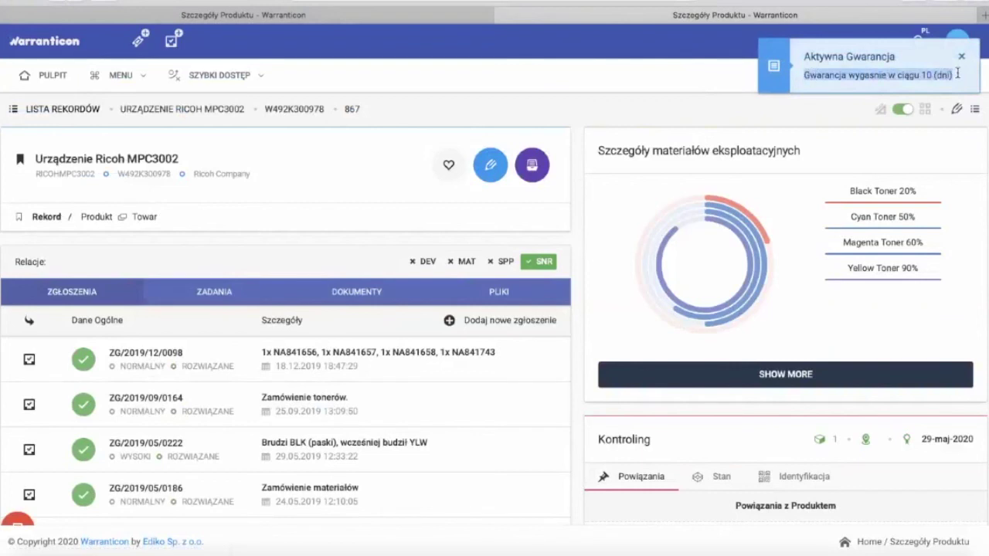
{"action": "left_click", "coordinate": [957, 74]}
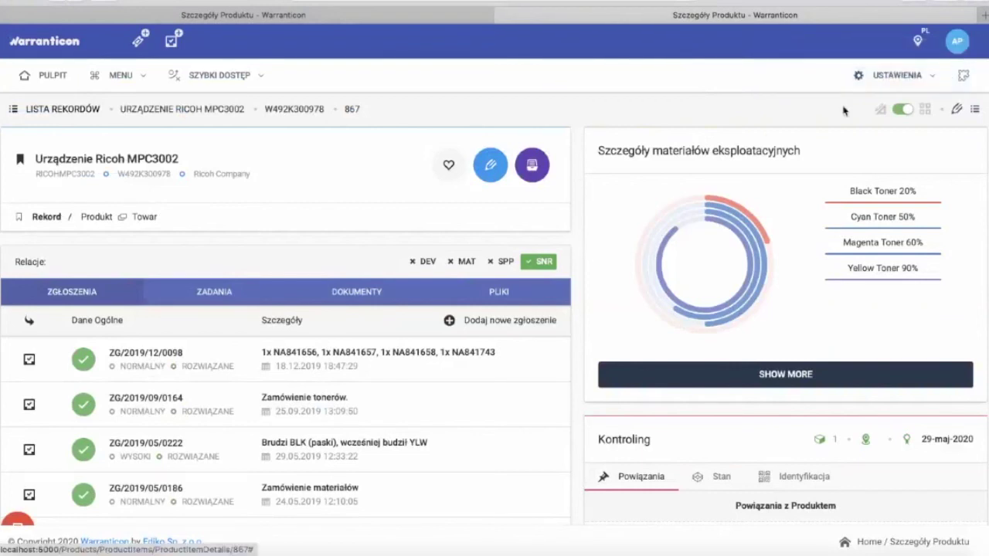
{"action": "scroll", "coordinate": [595, 206], "scroll_direction": "down", "scroll_amount": 1}
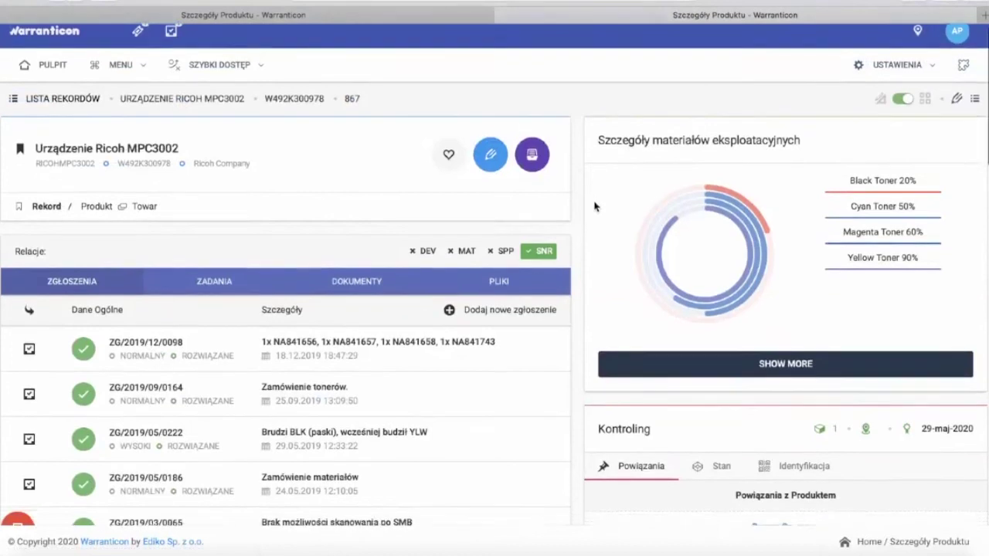
Switch record 867's Counters Trend Chart to the 30 DAYS range.
{"action": "scroll", "coordinate": [595, 206], "scroll_direction": "down", "scroll_amount": 1}
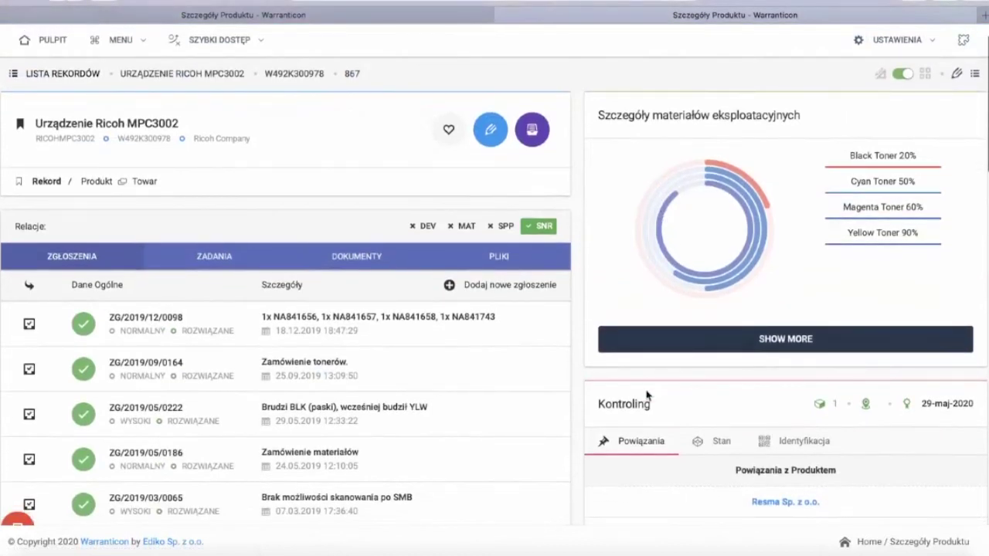
{"action": "scroll", "coordinate": [648, 395], "scroll_direction": "down", "scroll_amount": 5}
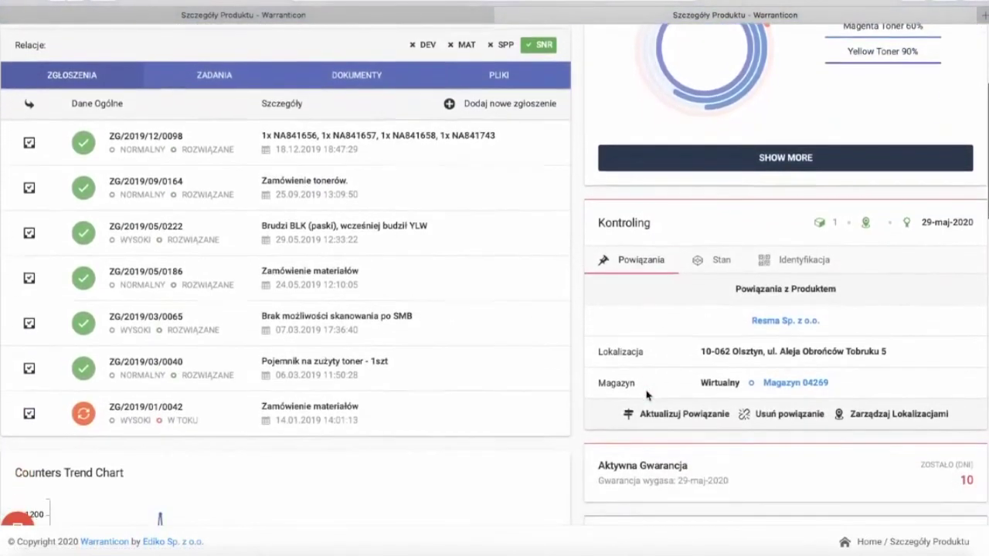
{"action": "scroll", "coordinate": [647, 394], "scroll_direction": "down", "scroll_amount": 5}
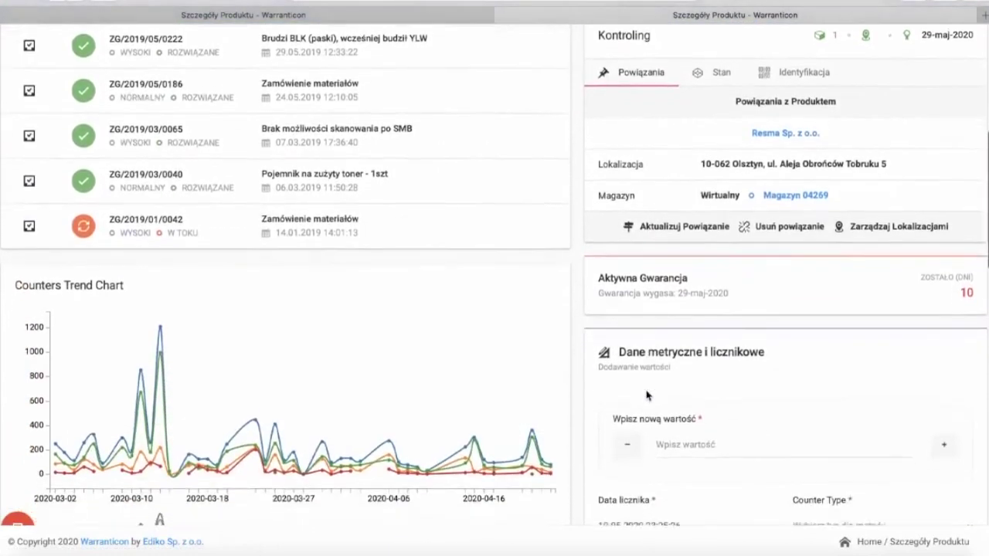
{"action": "scroll", "coordinate": [647, 394], "scroll_direction": "down", "scroll_amount": 3}
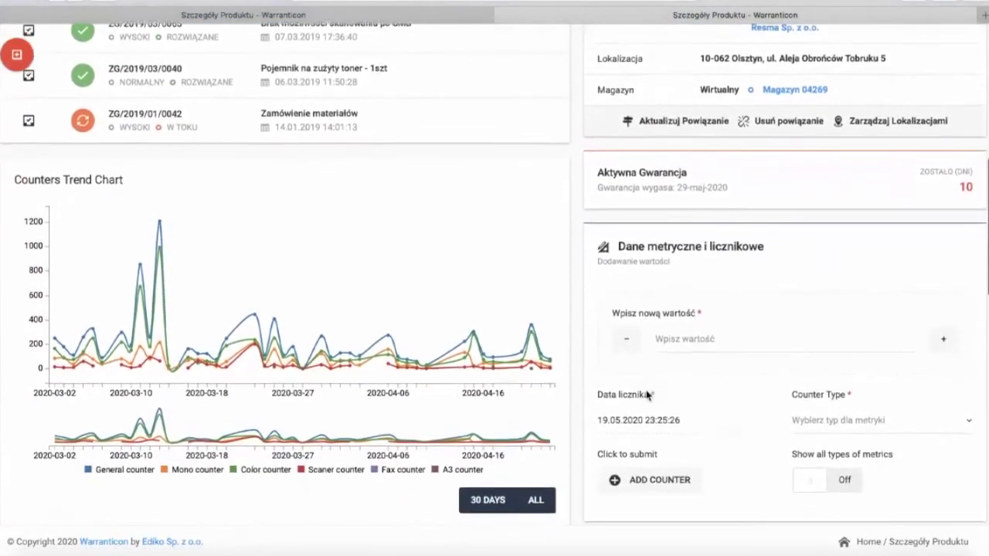
{"action": "scroll", "coordinate": [647, 394], "scroll_direction": "down", "scroll_amount": 1}
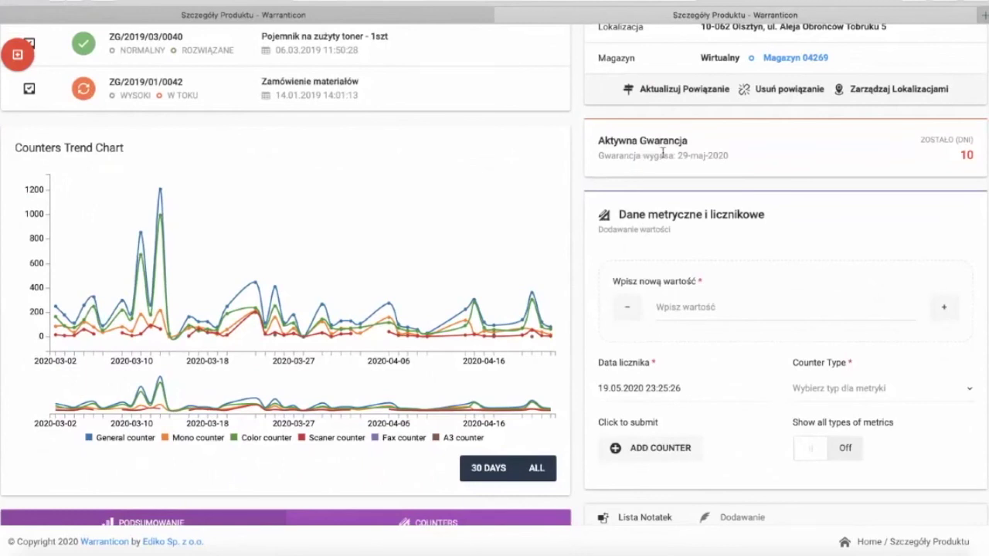
{"action": "scroll", "coordinate": [662, 152], "scroll_direction": "down", "scroll_amount": 4}
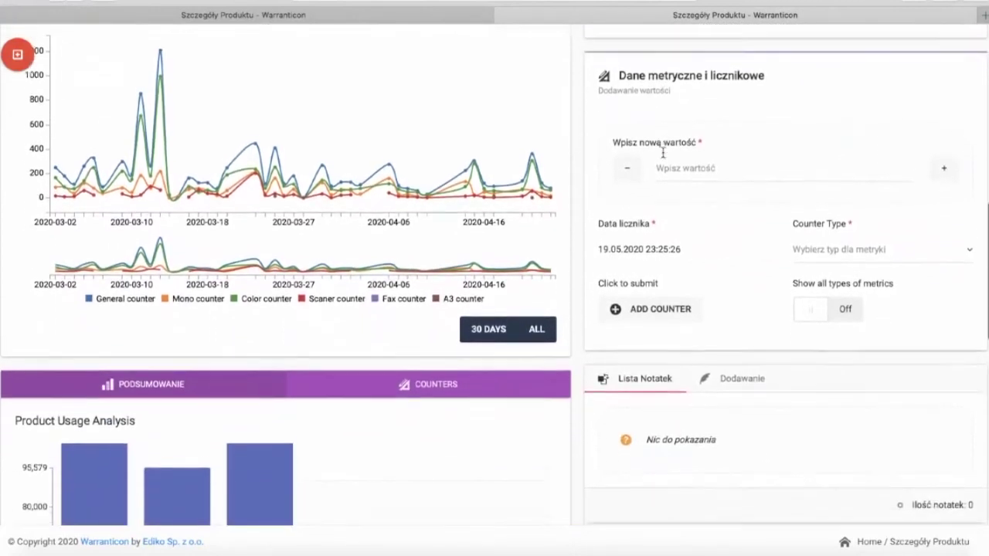
{"action": "scroll", "coordinate": [662, 152], "scroll_direction": "down", "scroll_amount": 2}
{"action": "mouse_move", "coordinate": [484, 121]}
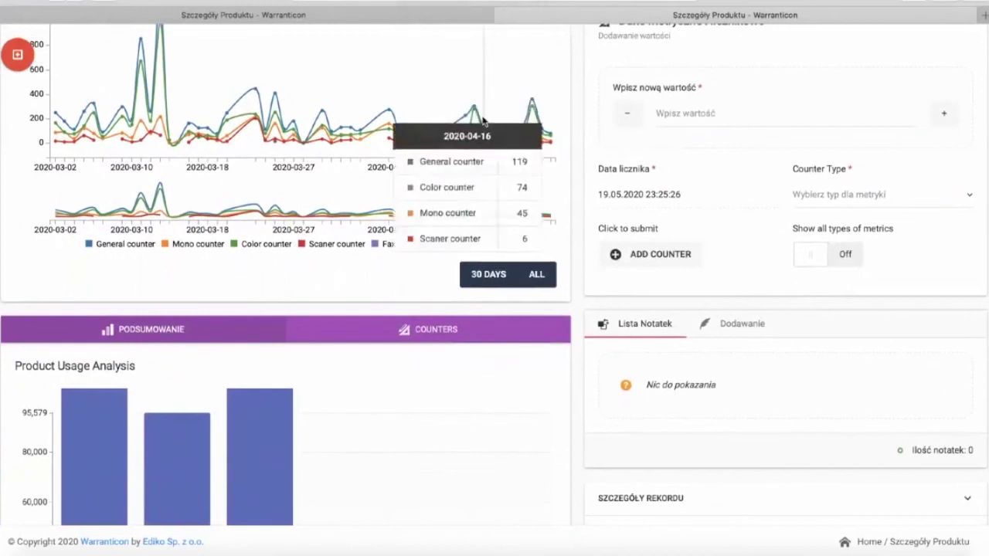
{"action": "scroll", "coordinate": [436, 127], "scroll_direction": "up", "scroll_amount": 2}
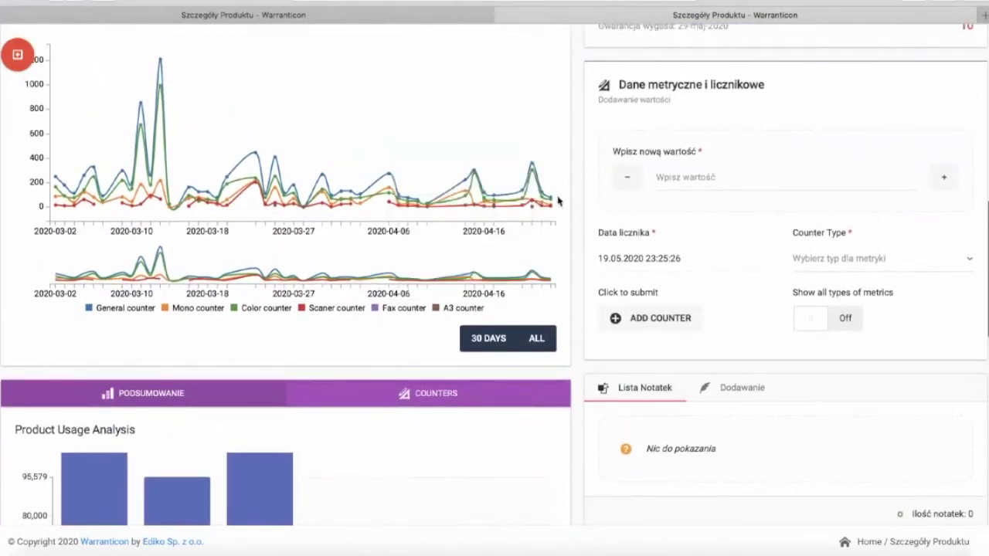
{"action": "scroll", "coordinate": [518, 266], "scroll_direction": "down", "scroll_amount": 2}
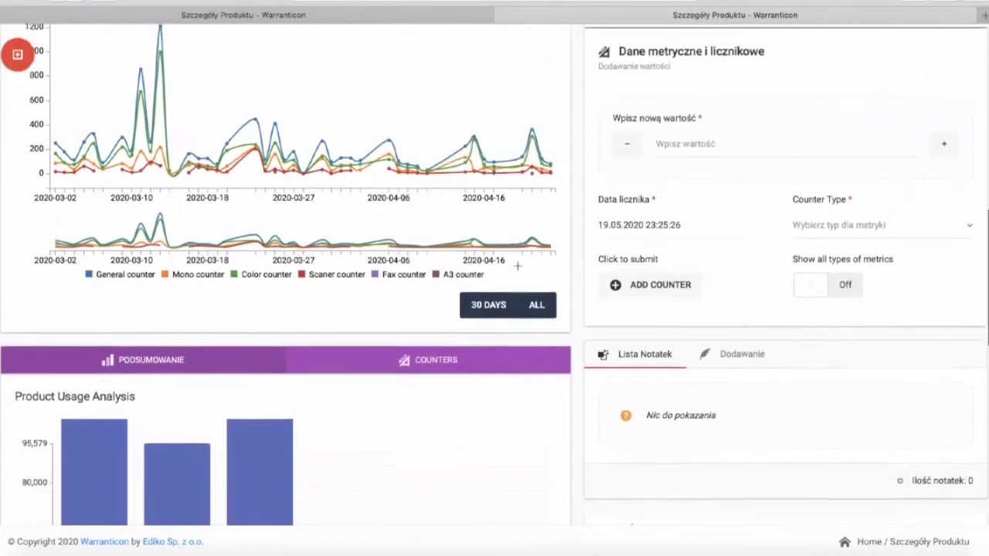
{"action": "left_click", "coordinate": [496, 261]}
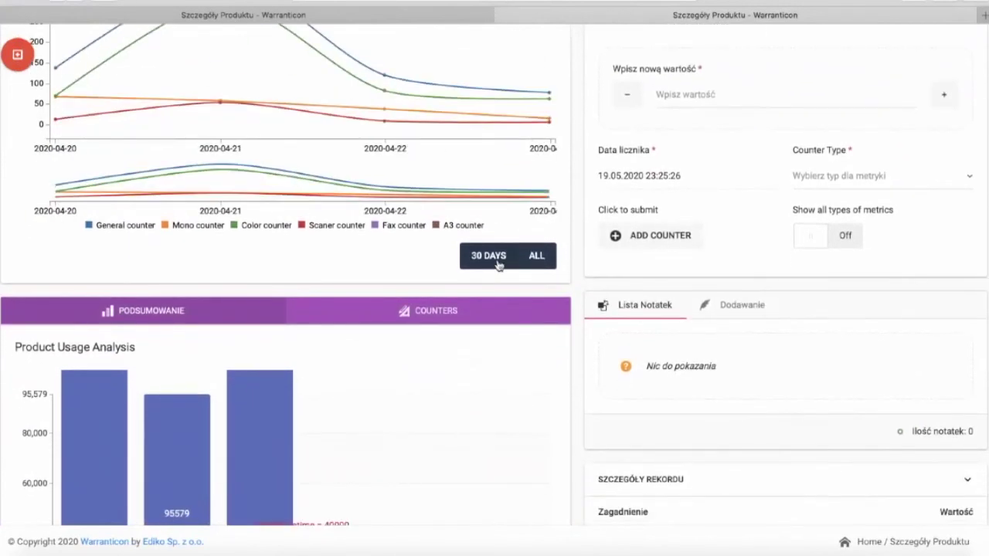
{"action": "scroll", "coordinate": [495, 177], "scroll_direction": "up", "scroll_amount": 3}
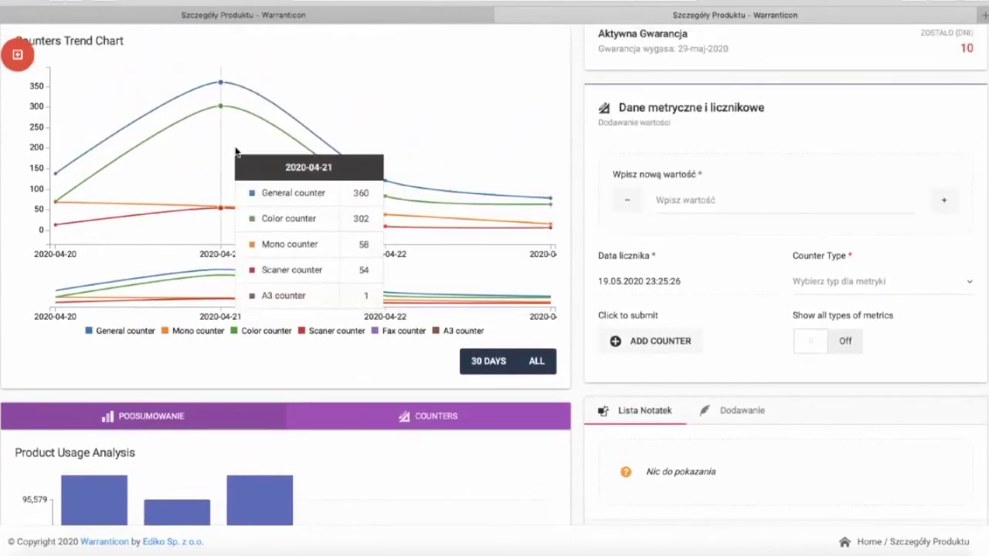
{"action": "scroll", "coordinate": [333, 395], "scroll_direction": "down", "scroll_amount": 3}
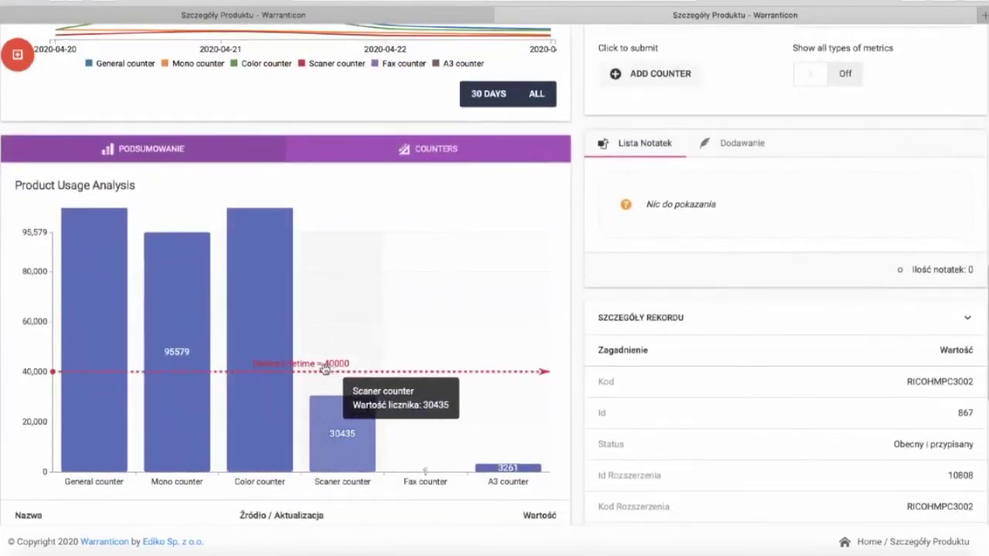
{"action": "left_click", "coordinate": [366, 153]}
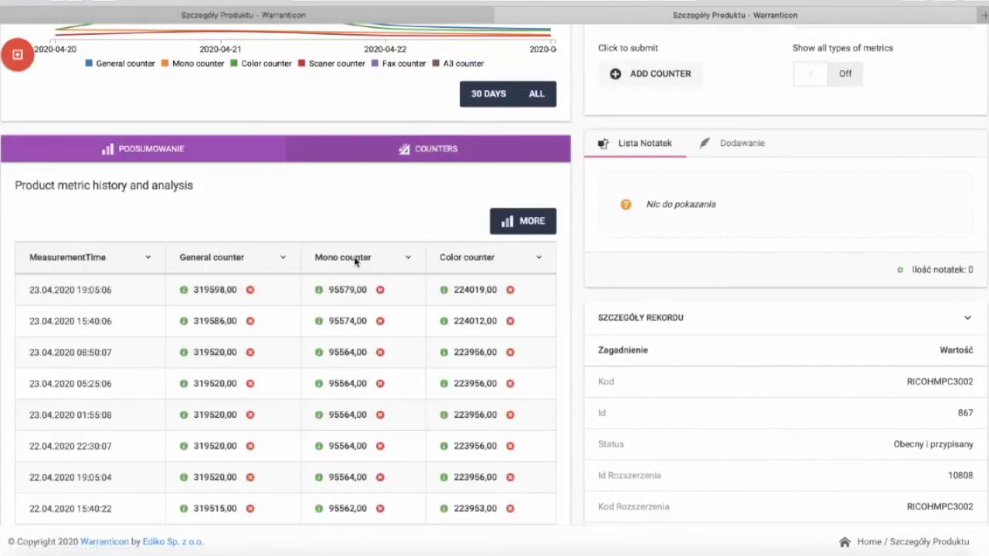
{"action": "scroll", "coordinate": [355, 261], "scroll_direction": "down", "scroll_amount": 3}
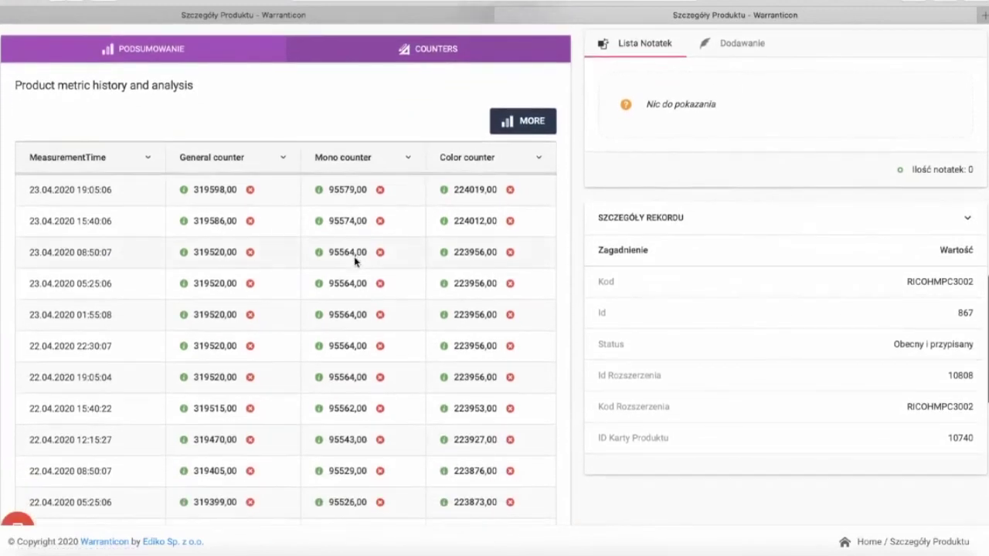
{"action": "scroll", "coordinate": [354, 256], "scroll_direction": "down", "scroll_amount": 5}
{"action": "scroll", "coordinate": [355, 262], "scroll_direction": "up", "scroll_amount": 2}
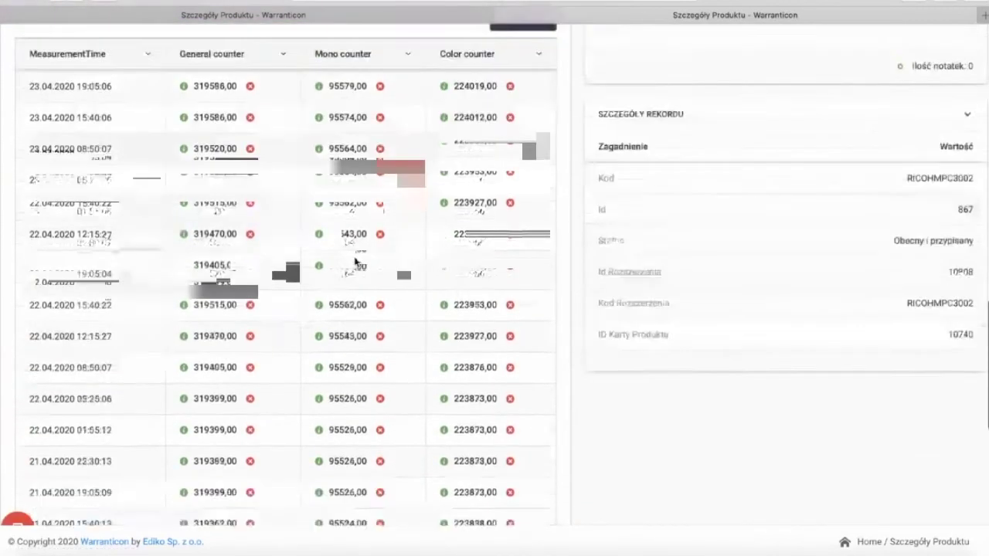
{"action": "scroll", "coordinate": [353, 260], "scroll_direction": "up", "scroll_amount": 4}
{"action": "left_click", "coordinate": [262, 95]}
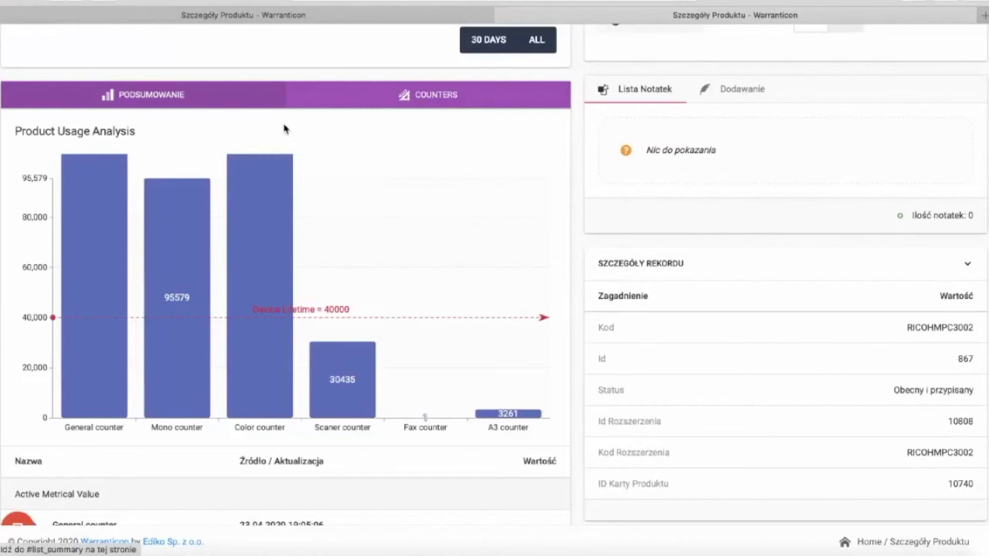
{"action": "scroll", "coordinate": [283, 129], "scroll_direction": "up", "scroll_amount": 1}
{"action": "left_click", "coordinate": [366, 153]}
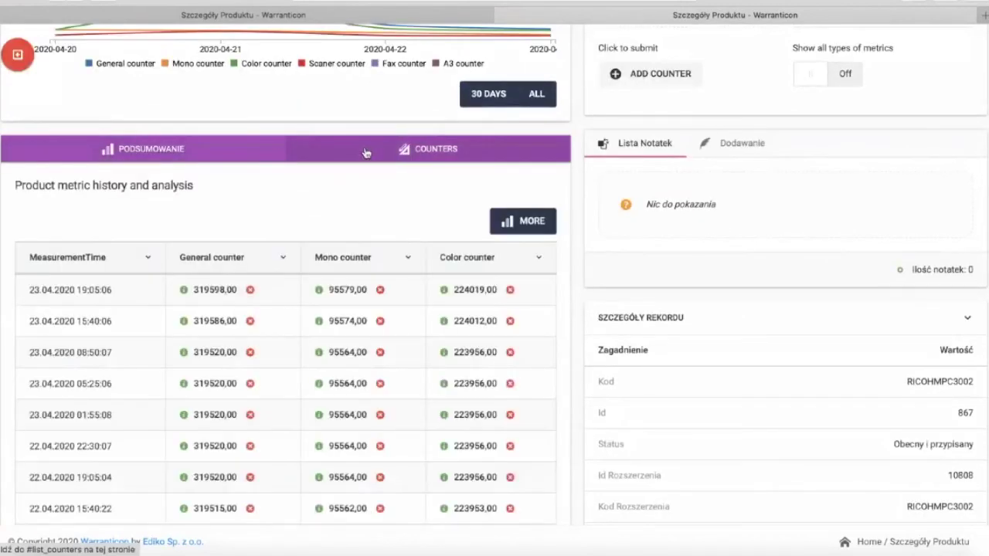
{"action": "scroll", "coordinate": [356, 262], "scroll_direction": "down", "scroll_amount": 2}
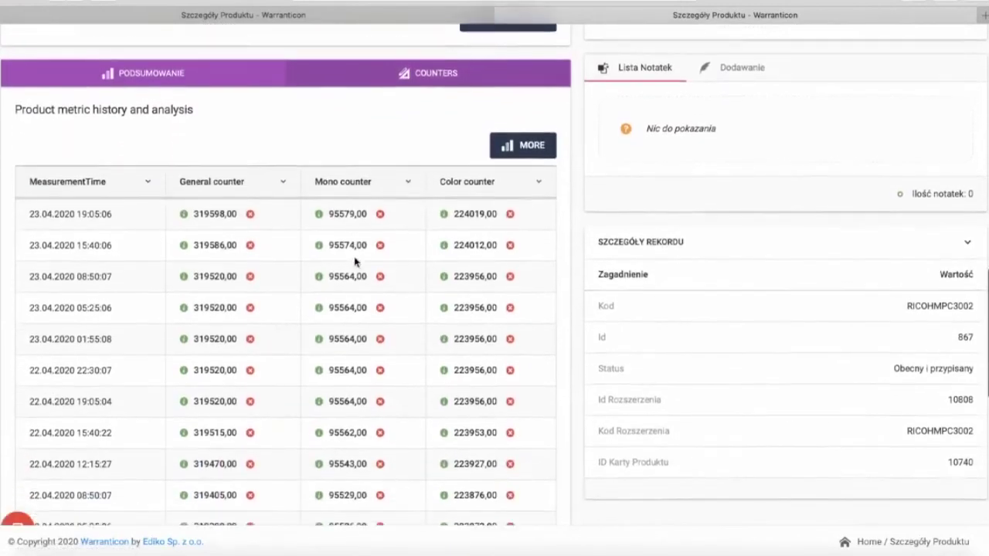
{"action": "scroll", "coordinate": [355, 262], "scroll_direction": "down", "scroll_amount": 5}
{"action": "scroll", "coordinate": [354, 257], "scroll_direction": "up", "scroll_amount": 6}
{"action": "left_click", "coordinate": [262, 94]}
{"action": "scroll", "coordinate": [353, 234], "scroll_direction": "down", "scroll_amount": 5}
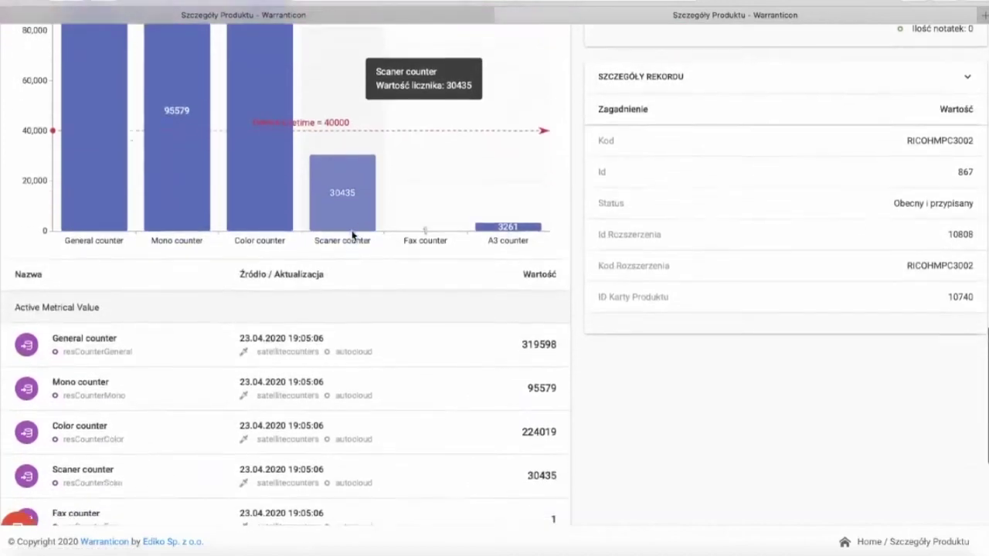
{"action": "scroll", "coordinate": [353, 234], "scroll_direction": "down", "scroll_amount": 5}
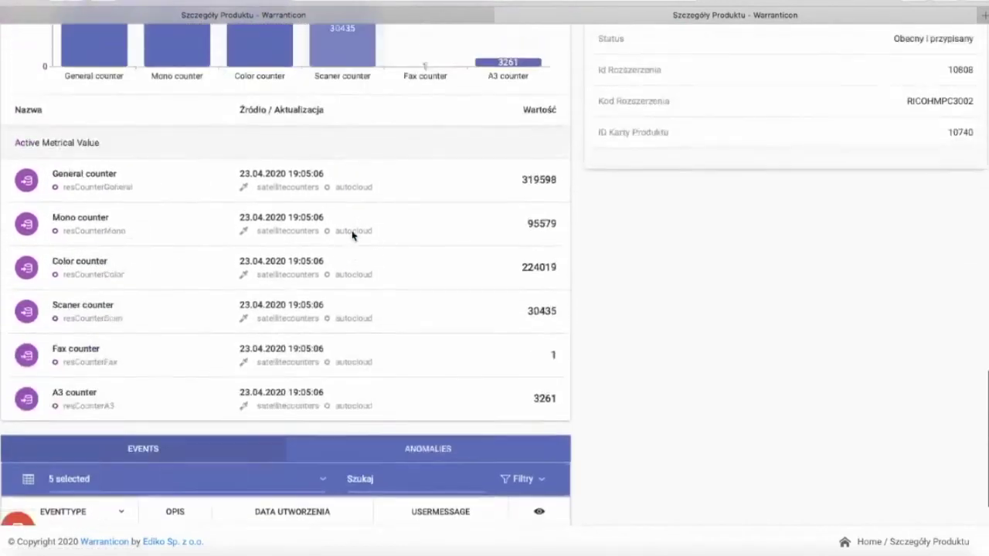
{"action": "scroll", "coordinate": [352, 235], "scroll_direction": "up", "scroll_amount": 6}
{"action": "scroll", "coordinate": [392, 307], "scroll_direction": "up", "scroll_amount": 4}
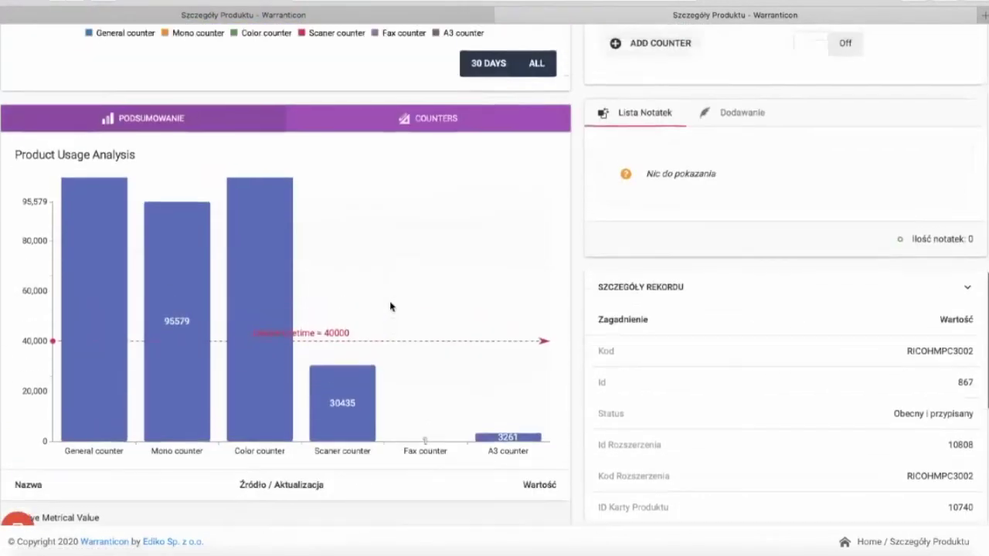
{"action": "left_click", "coordinate": [419, 123]}
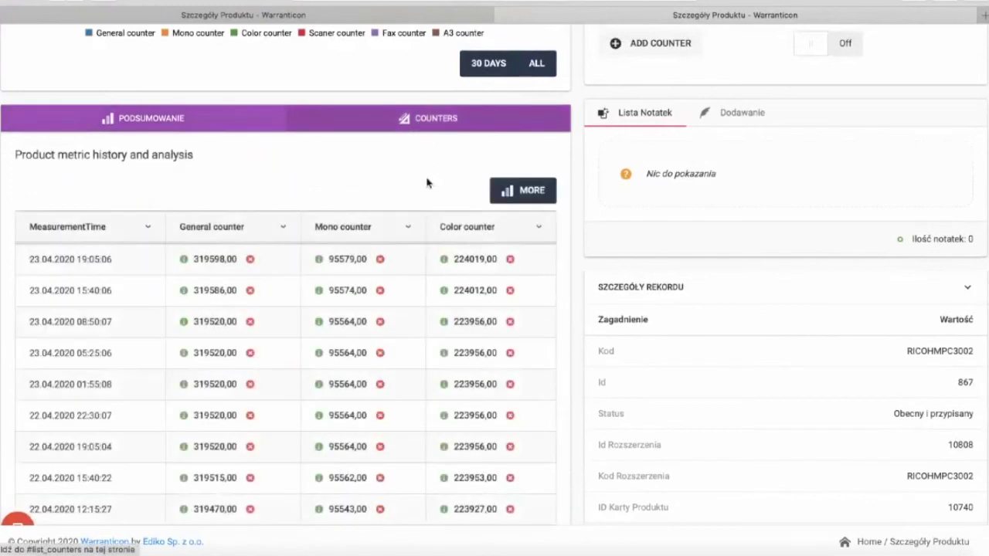
View the GetProductItemCountersDetails table, then go through MENU to the warranties list.
{"action": "left_click", "coordinate": [517, 191]}
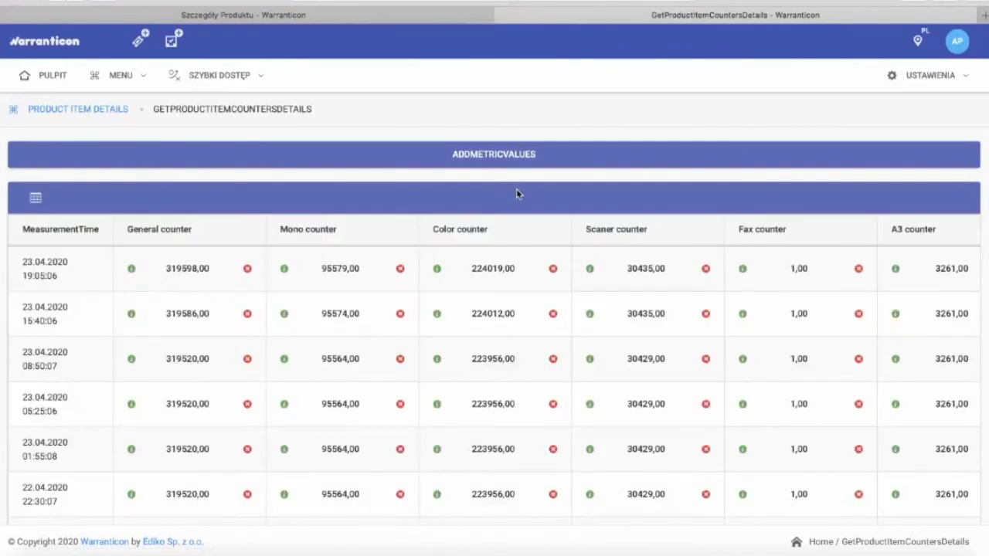
{"action": "scroll", "coordinate": [516, 189], "scroll_direction": "down", "scroll_amount": 3}
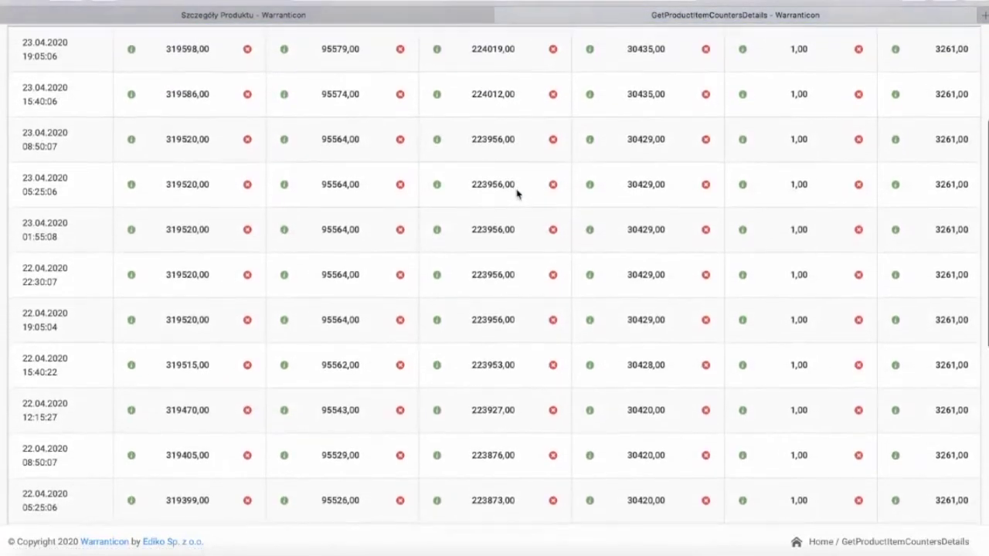
{"action": "scroll", "coordinate": [516, 193], "scroll_direction": "up", "scroll_amount": 3}
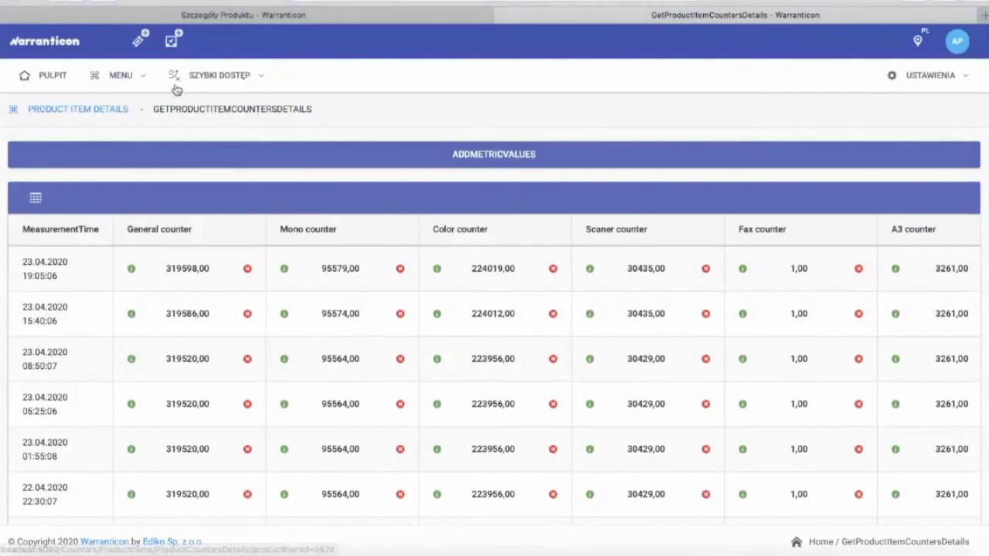
{"action": "left_click", "coordinate": [135, 79]}
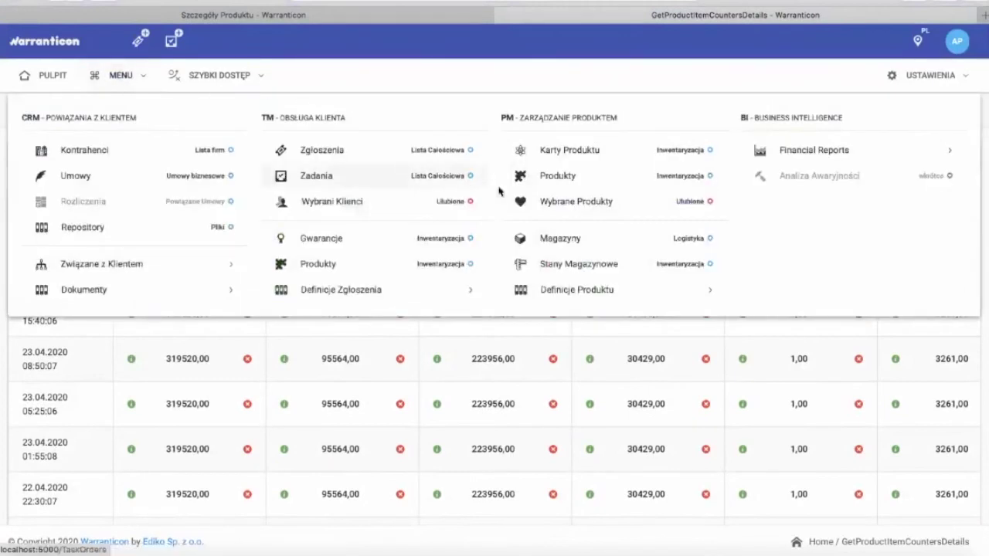
{"action": "left_click", "coordinate": [404, 250]}
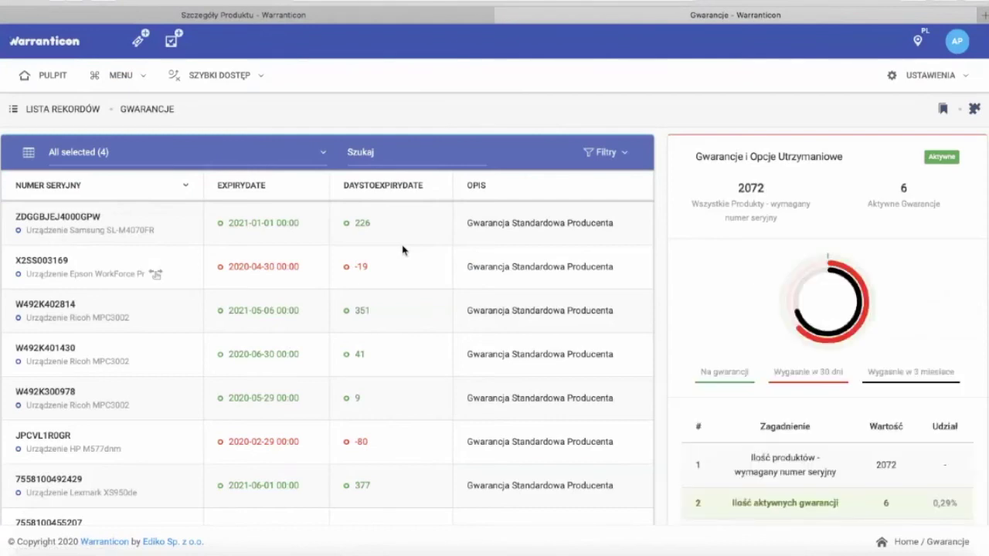
Scroll through the Gwarancje list to see the warranty expiry summary.
{"action": "scroll", "coordinate": [404, 249], "scroll_direction": "down", "scroll_amount": 1}
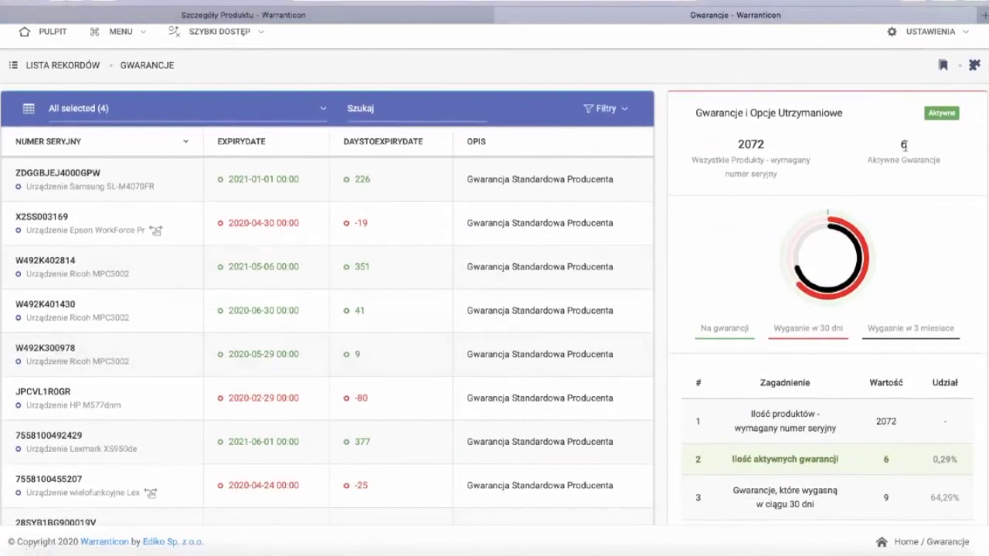
{"action": "scroll", "coordinate": [854, 417], "scroll_direction": "down", "scroll_amount": 1}
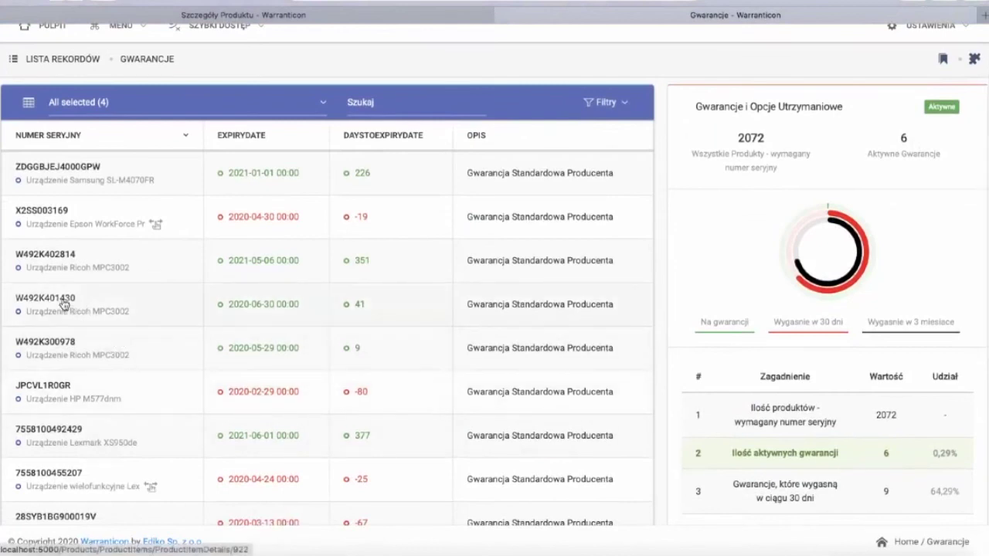
Open device W492K401430 and browse its ZADANIA, DOKUMENTY and ZGŁOSZENIA tabs.
{"action": "left_click", "coordinate": [62, 305]}
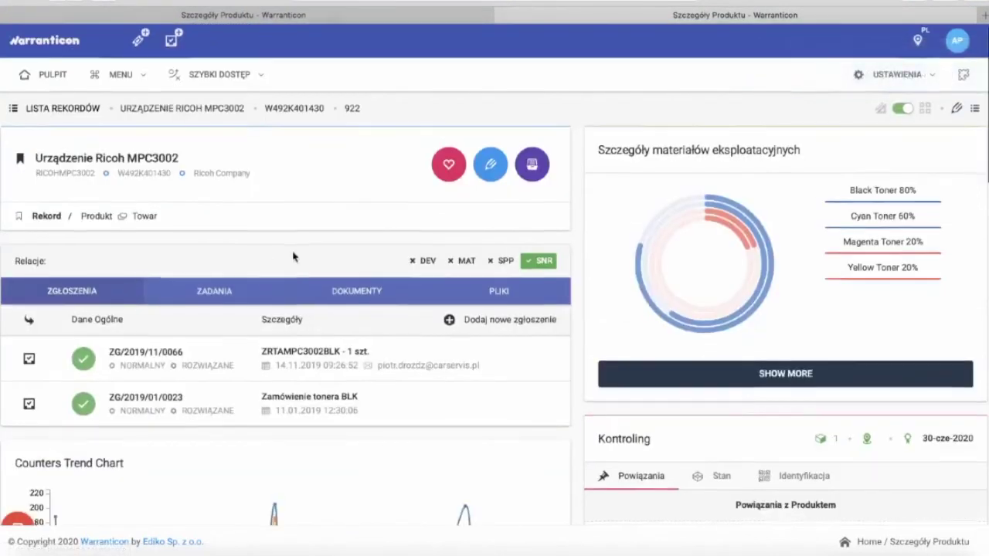
{"action": "scroll", "coordinate": [292, 256], "scroll_direction": "down", "scroll_amount": 5}
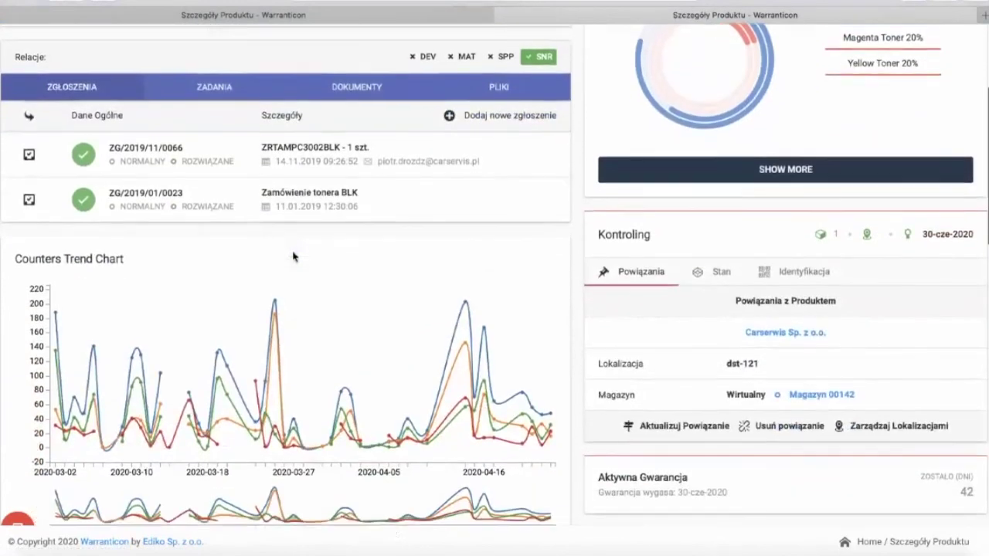
{"action": "scroll", "coordinate": [293, 257], "scroll_direction": "down", "scroll_amount": 1}
{"action": "scroll", "coordinate": [293, 256], "scroll_direction": "up", "scroll_amount": 2}
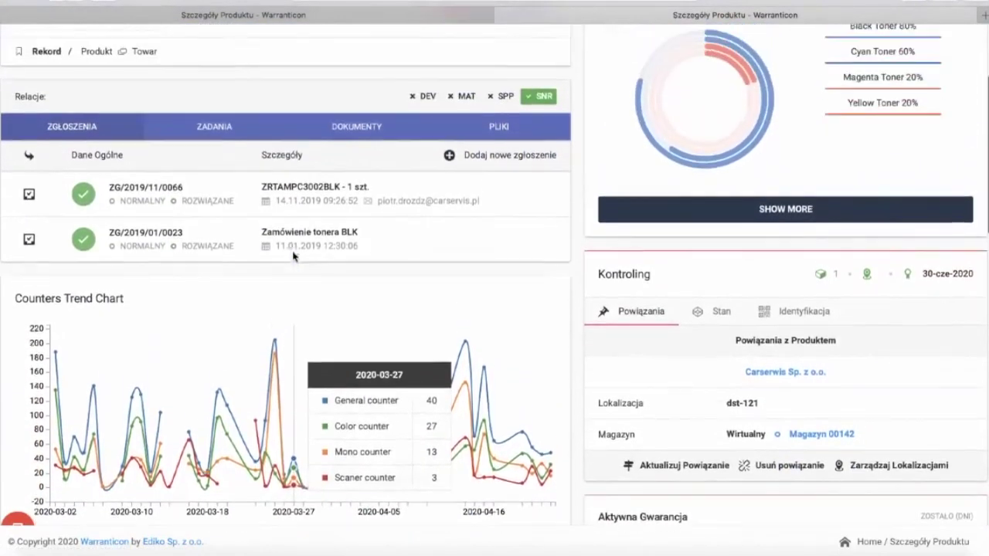
{"action": "left_click", "coordinate": [220, 127]}
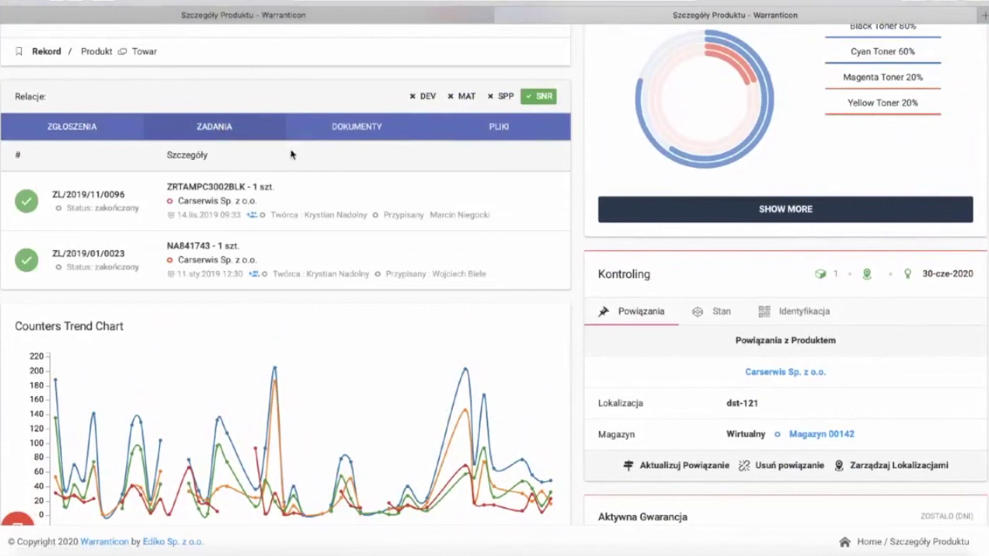
{"action": "left_click", "coordinate": [334, 135]}
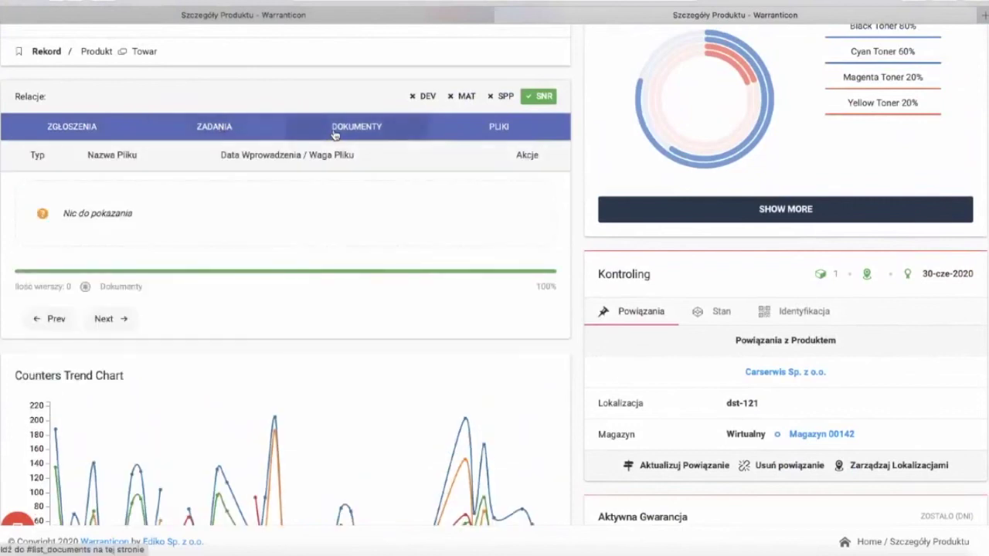
{"action": "left_click", "coordinate": [96, 128]}
{"action": "scroll", "coordinate": [270, 228], "scroll_direction": "down", "scroll_amount": 5}
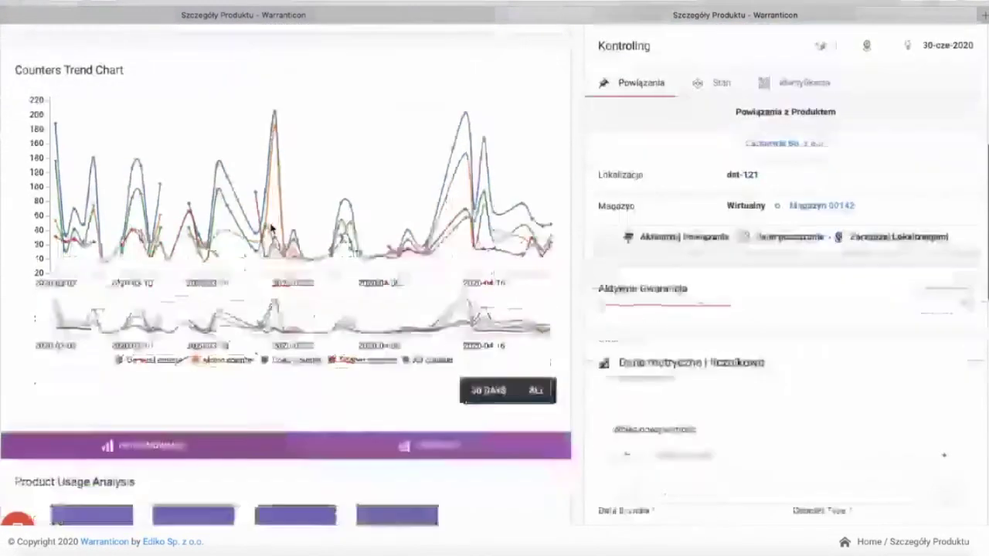
Show the Samsung SL-X4300LX card's empty PLIKI tab and bring up the Samsung folder.
{"action": "scroll", "coordinate": [270, 227], "scroll_direction": "down", "scroll_amount": 4}
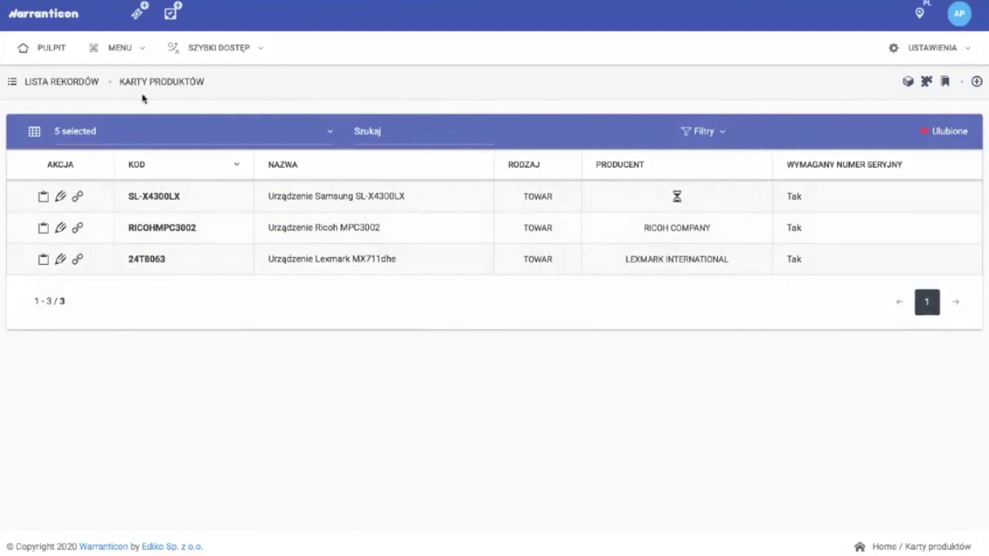
{"action": "left_click_drag", "start_coordinate": [121, 81], "coordinate": [230, 83]}
{"action": "left_click", "coordinate": [230, 82]}
{"action": "left_click", "coordinate": [43, 199]}
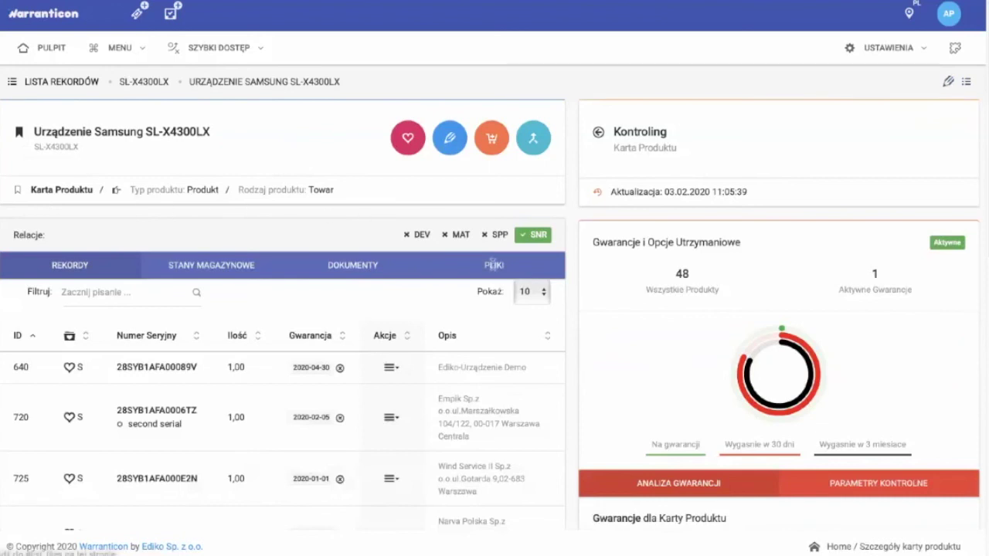
{"action": "left_click", "coordinate": [485, 269]}
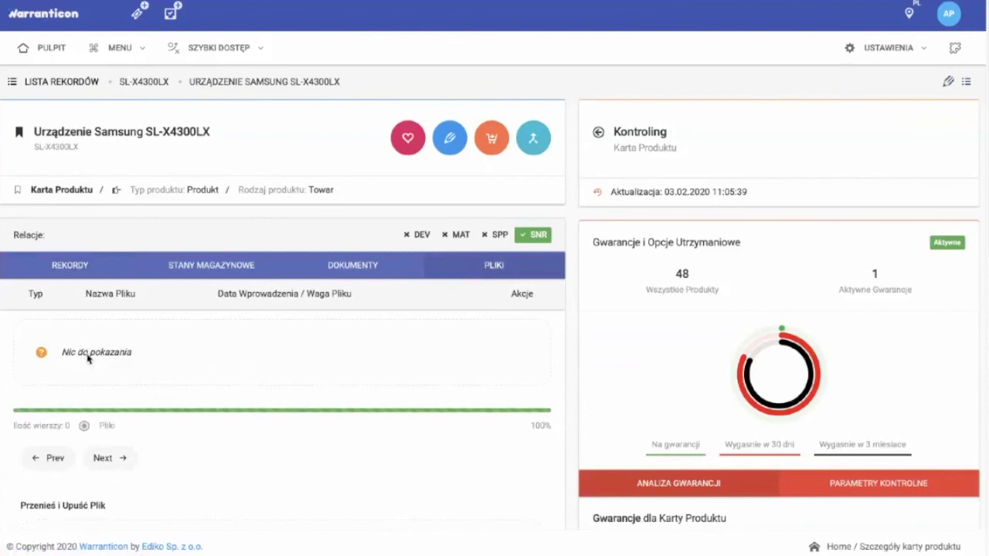
{"action": "key", "text": "super+Tab"}
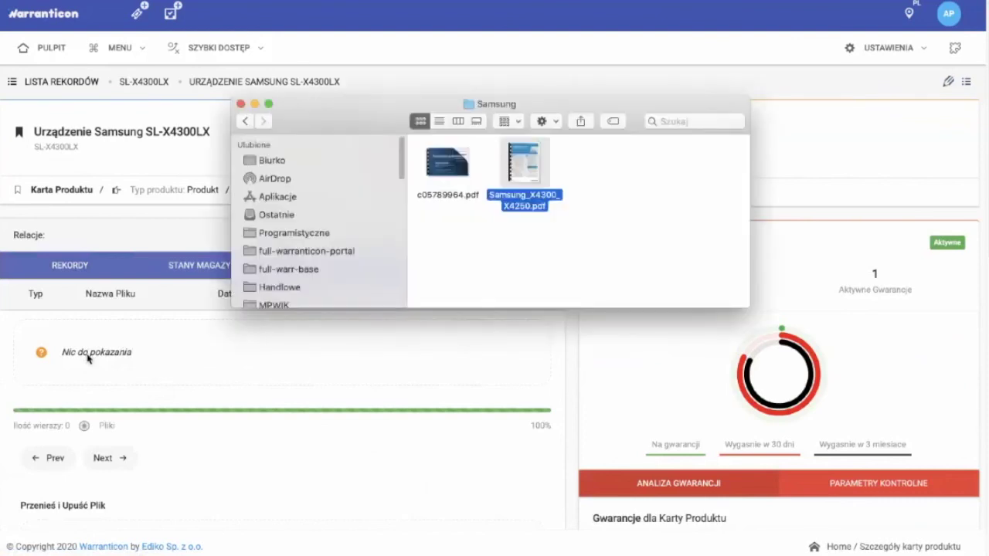
Drag c05789964.pdf and Samsung_X4300_X4250.pdf into the product card's Przenieś i Upuść Plik zone.
{"action": "left_click", "coordinate": [623, 206]}
{"action": "left_click_drag", "start_coordinate": [658, 208], "coordinate": [215, 379]}
{"action": "key", "text": "super+Tab"}
{"action": "scroll", "coordinate": [214, 377], "scroll_direction": "down", "scroll_amount": 2}
{"action": "scroll", "coordinate": [214, 377], "scroll_direction": "down", "scroll_amount": 5}
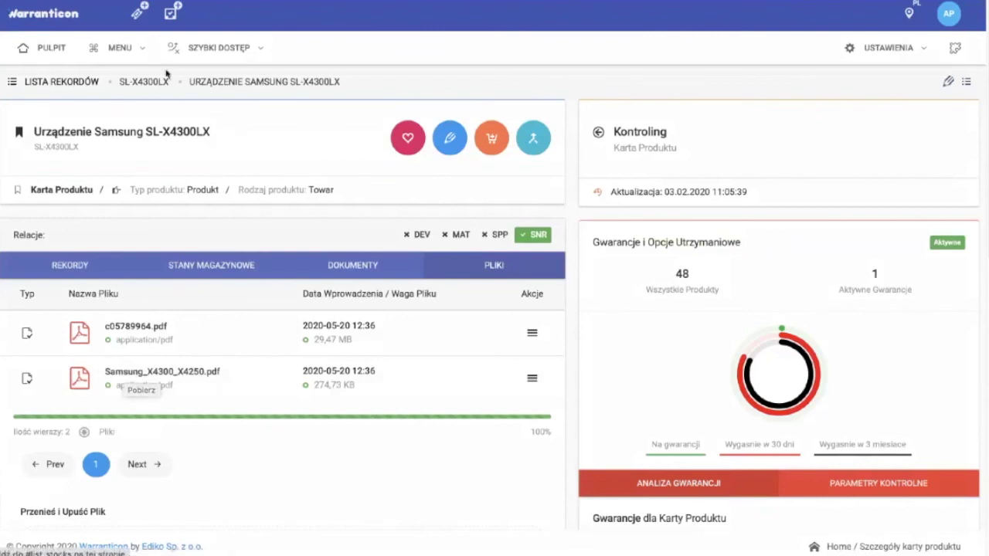
{"action": "left_click", "coordinate": [121, 51]}
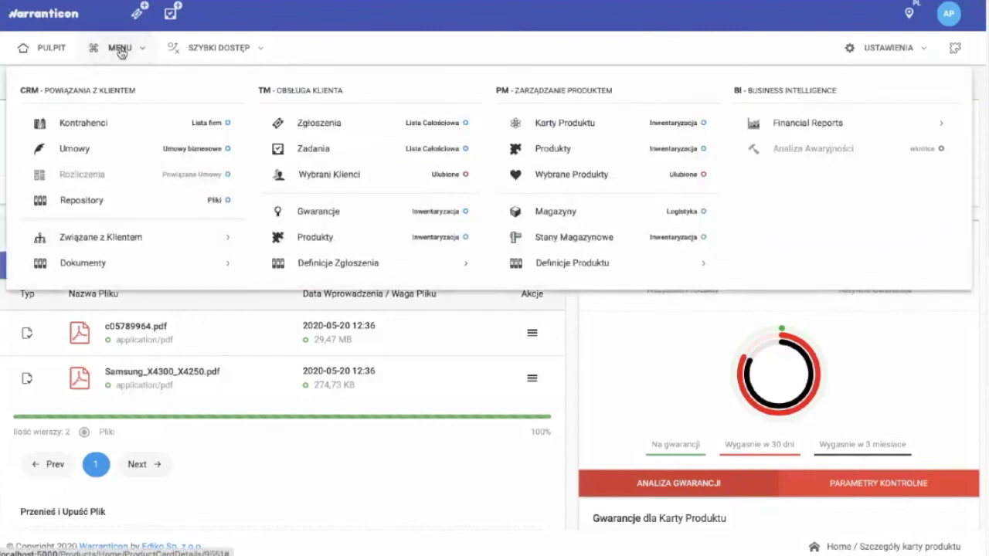
In the Repository, open the Samsung_X4300_X4250.pdf file for editing.
{"action": "left_click", "coordinate": [98, 210]}
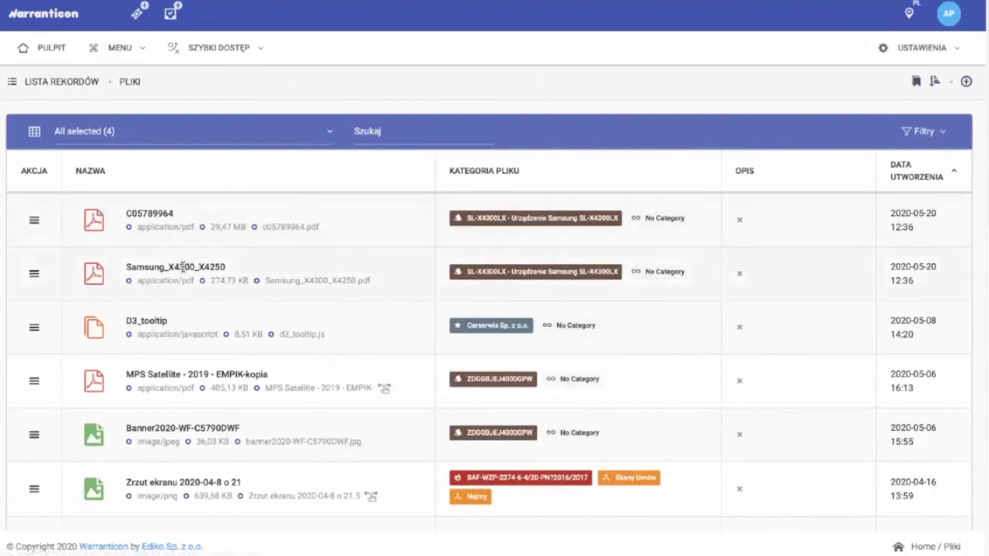
{"action": "left_click", "coordinate": [34, 273]}
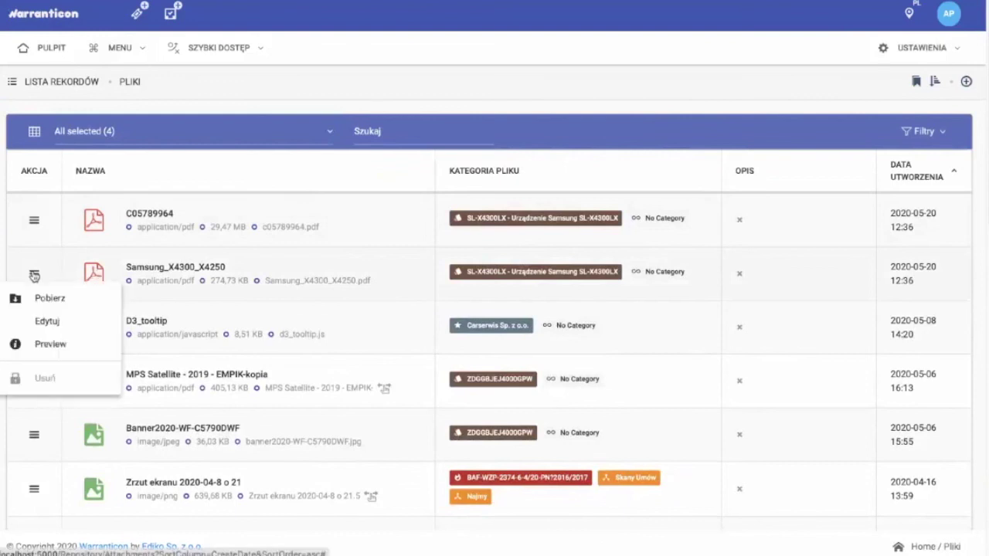
{"action": "left_click", "coordinate": [49, 320]}
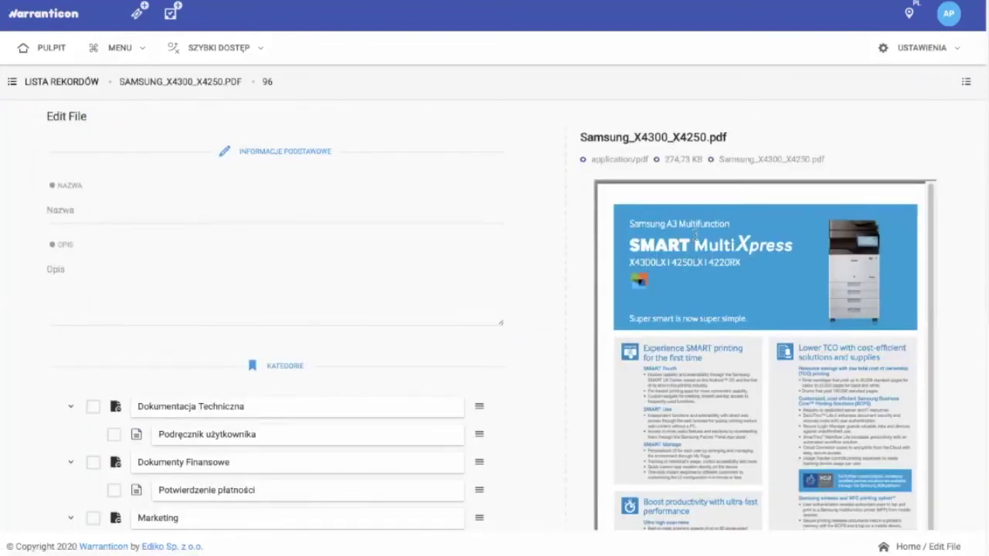
{"action": "scroll", "coordinate": [699, 234], "scroll_direction": "down", "scroll_amount": 6}
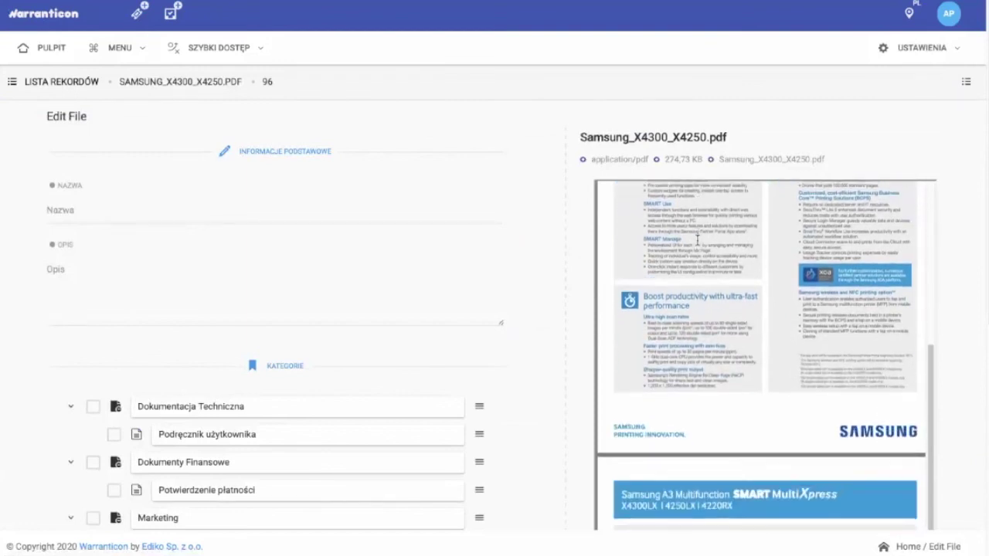
{"action": "scroll", "coordinate": [698, 240], "scroll_direction": "up", "scroll_amount": 6}
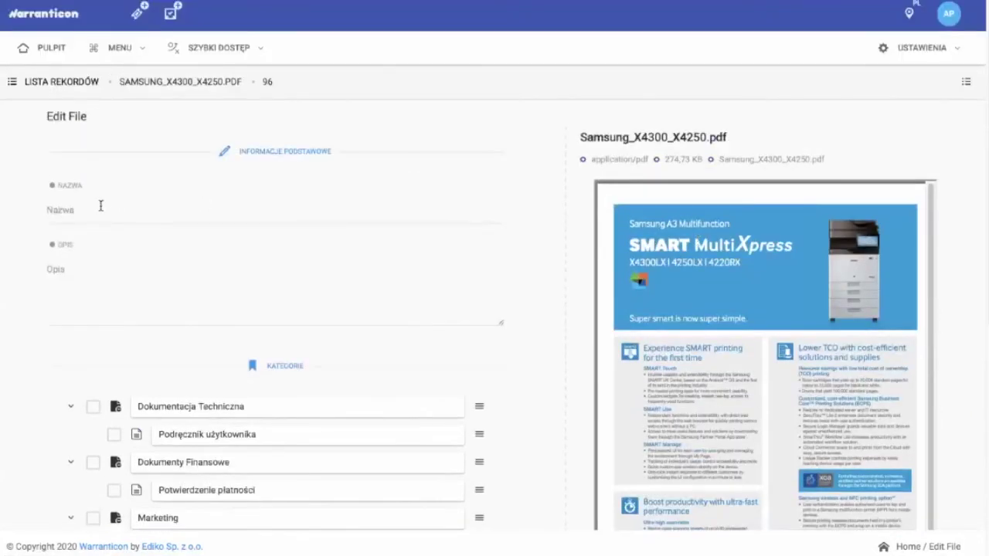
{"action": "scroll", "coordinate": [166, 408], "scroll_direction": "down", "scroll_amount": 3}
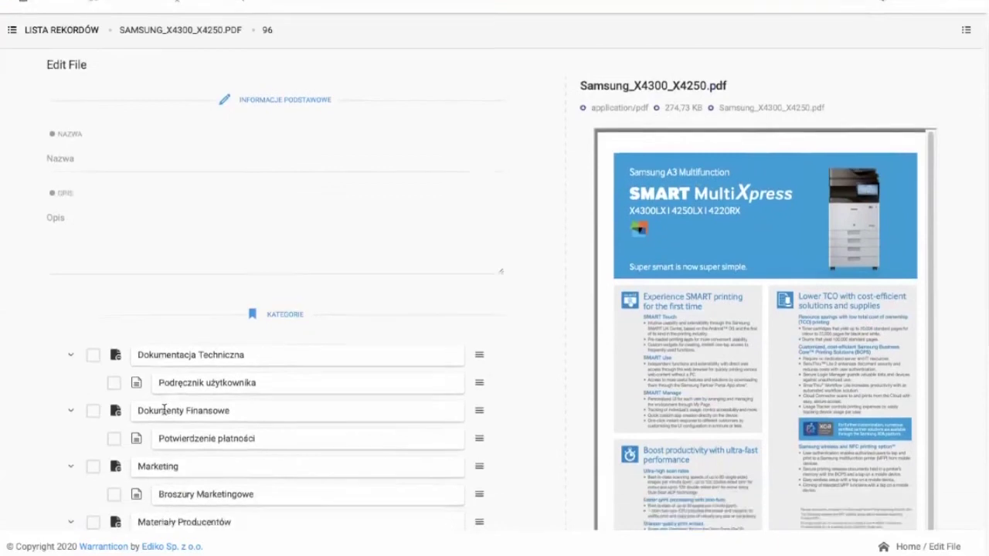
Tick Broszury Marketingowe, name the file 'Broszura X4300LX', and save.
{"action": "left_click", "coordinate": [114, 457]}
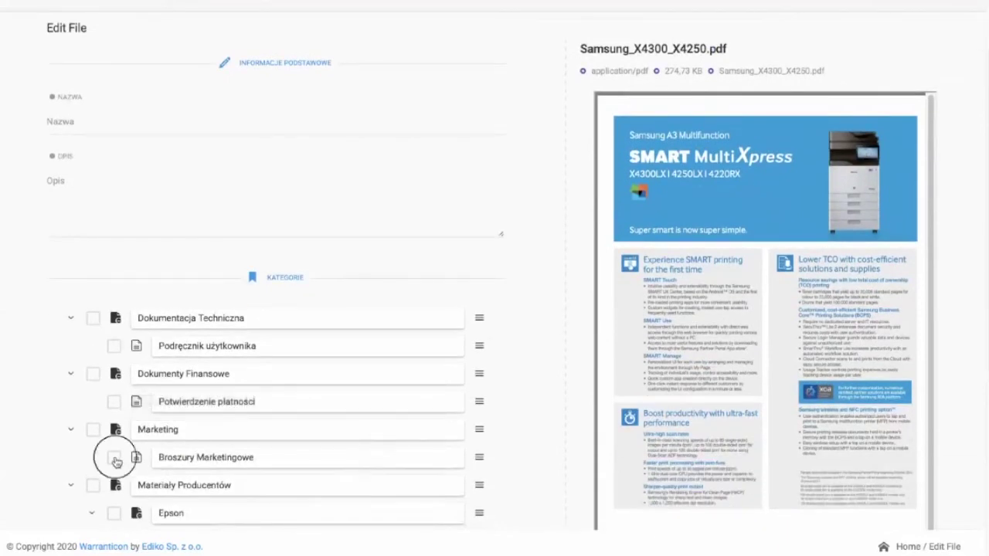
{"action": "scroll", "coordinate": [120, 457], "scroll_direction": "down", "scroll_amount": 4}
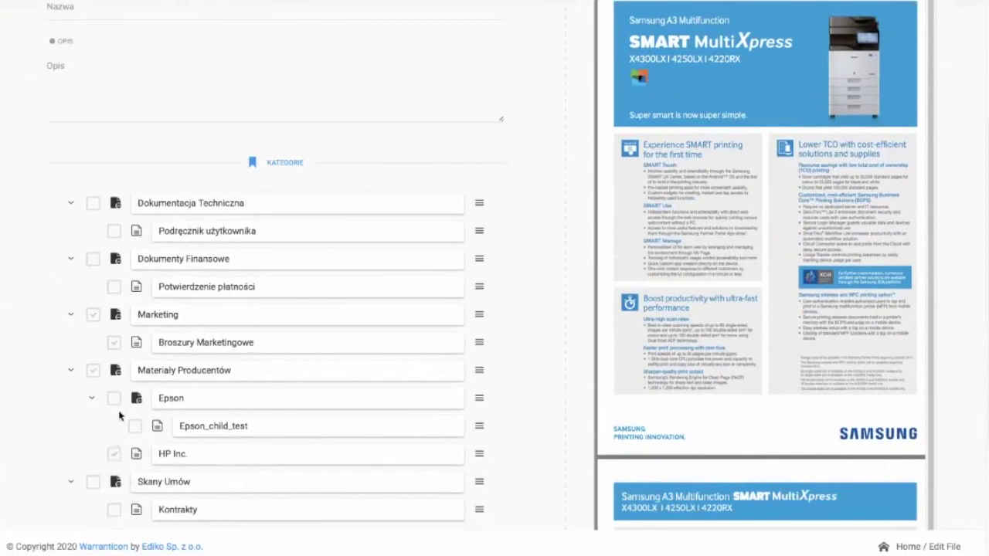
{"action": "scroll", "coordinate": [122, 404], "scroll_direction": "up", "scroll_amount": 5}
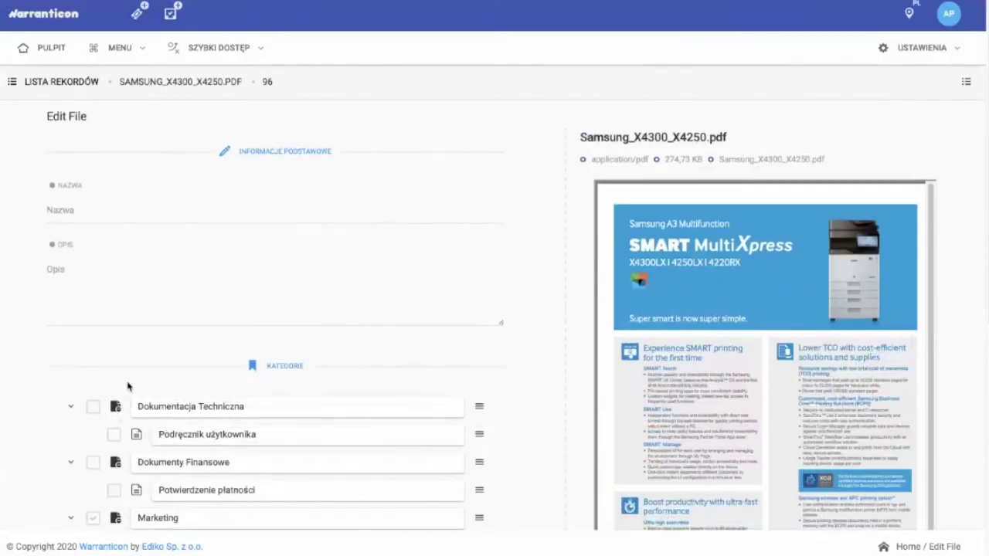
{"action": "left_click", "coordinate": [148, 214]}
{"action": "type", "text": "Brosz"}
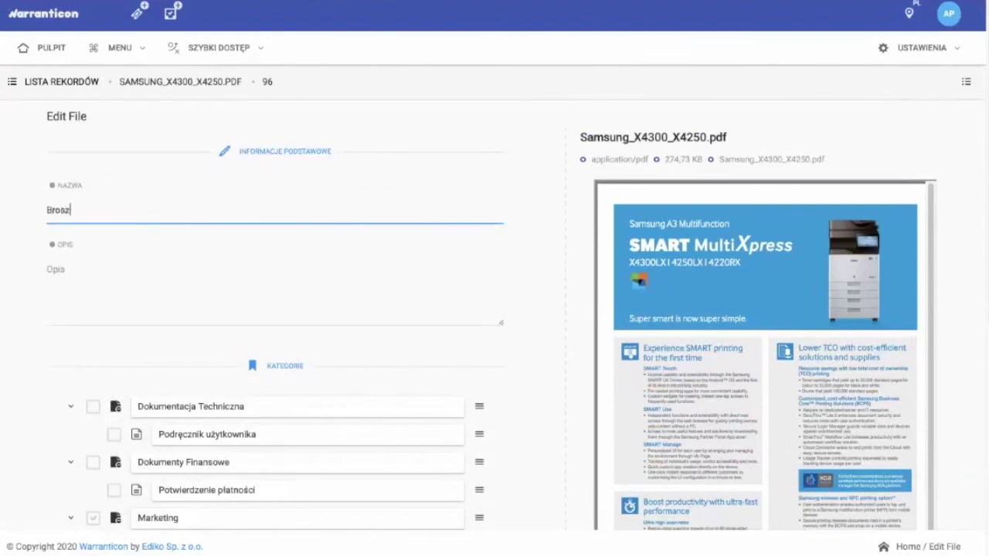
{"action": "type", "text": "ura X4300LX"}
{"action": "scroll", "coordinate": [532, 290], "scroll_direction": "down", "scroll_amount": 4}
{"action": "scroll", "coordinate": [532, 292], "scroll_direction": "down", "scroll_amount": 2}
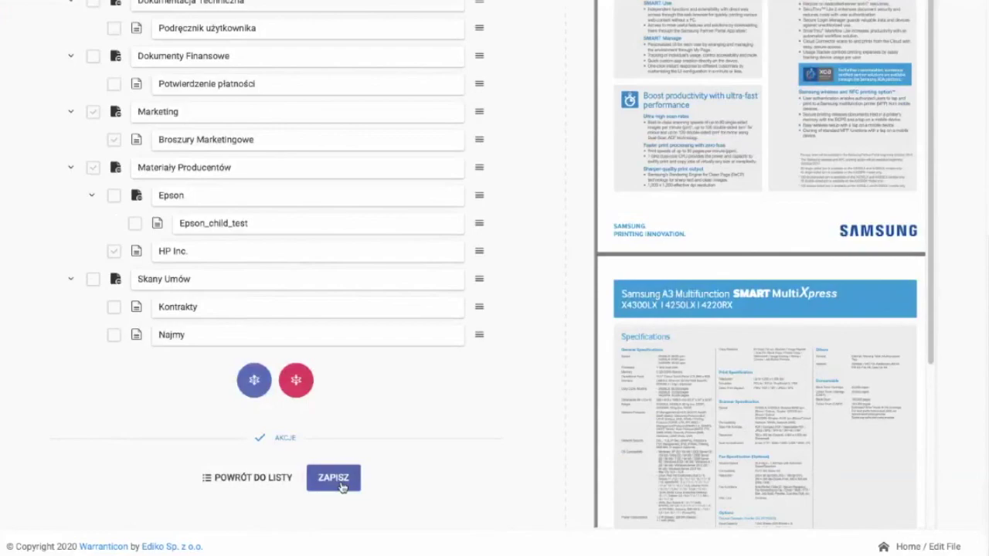
{"action": "left_click", "coordinate": [341, 478]}
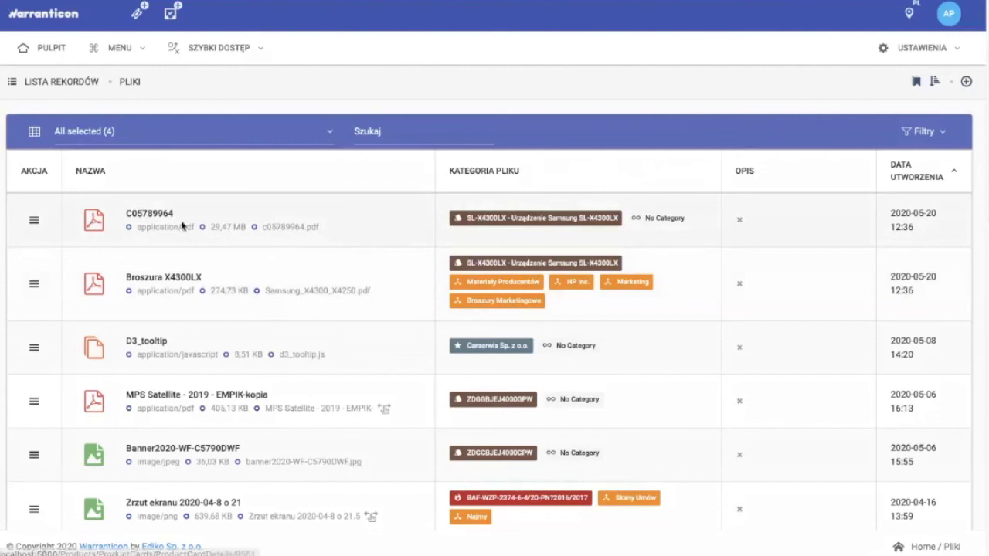
Edit c05789964.pdf: tick Podręcznik użytkownika and name it 'Podręcznik - X4300'.
{"action": "left_click", "coordinate": [34, 220]}
{"action": "left_click", "coordinate": [37, 268]}
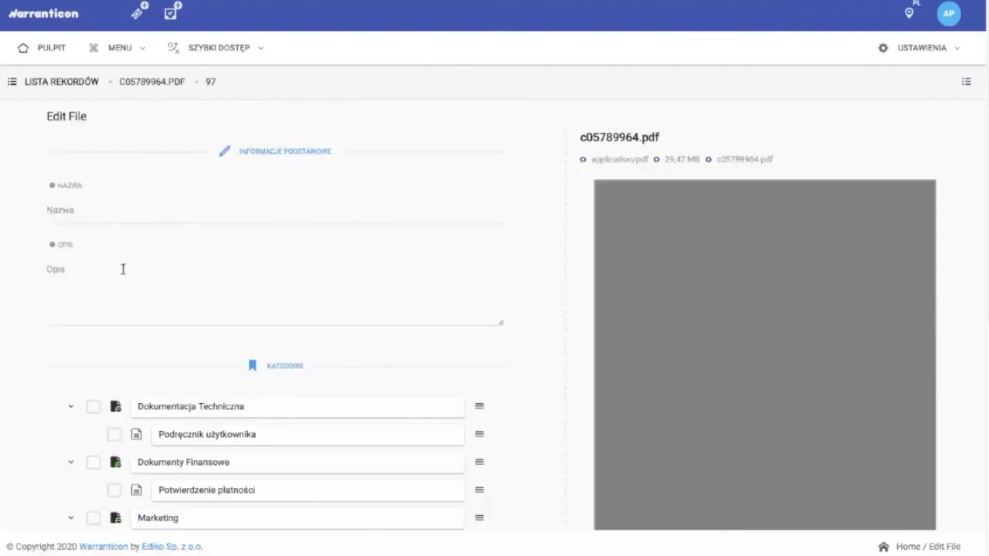
{"action": "left_click", "coordinate": [115, 437]}
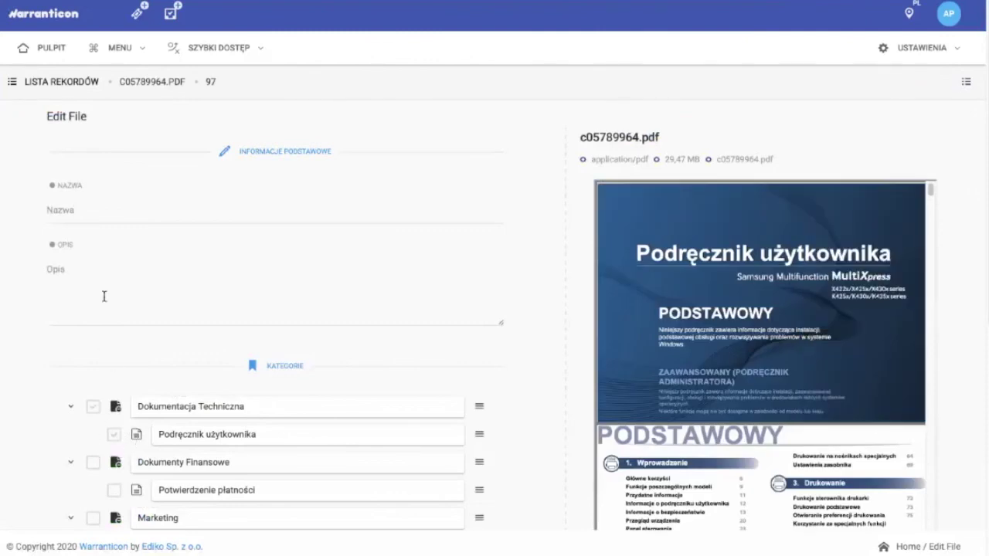
{"action": "left_click", "coordinate": [90, 207]}
{"action": "type", "text": "Pod"}
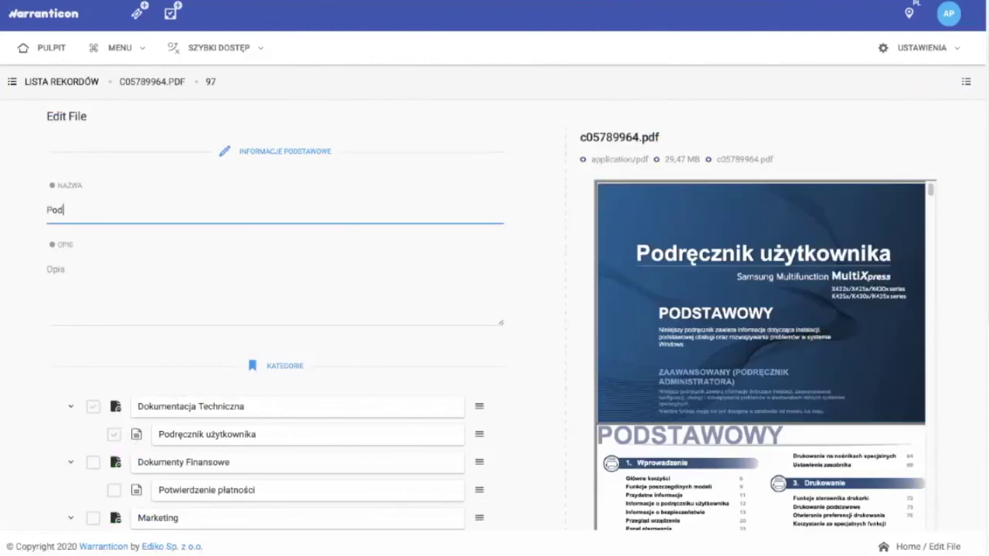
{"action": "type", "text": "recznik - X4300"}
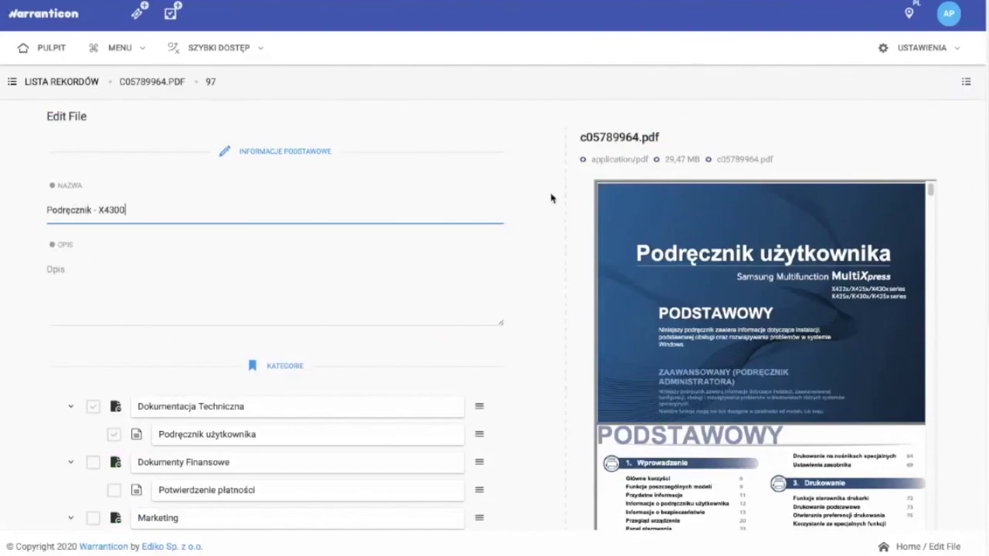
{"action": "scroll", "coordinate": [552, 199], "scroll_direction": "down", "scroll_amount": 5}
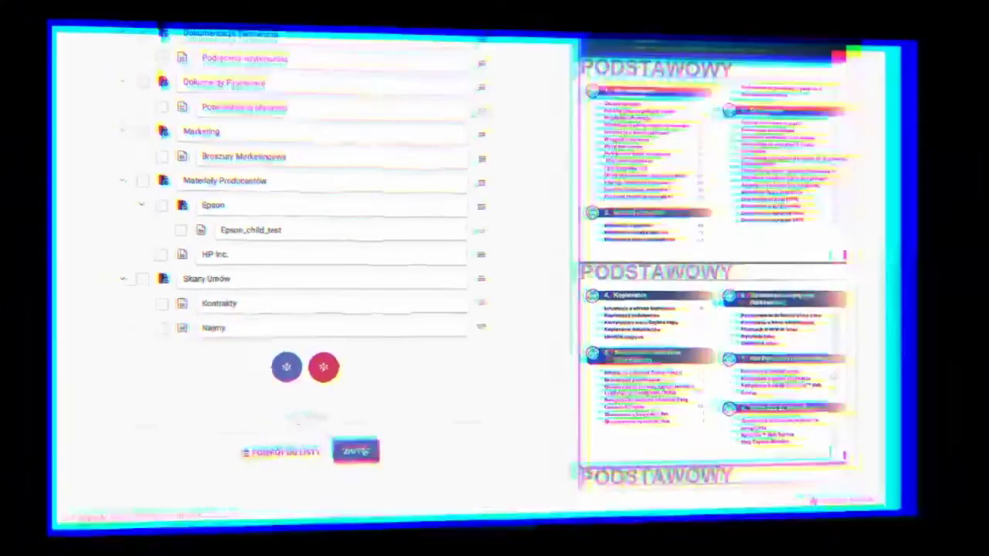